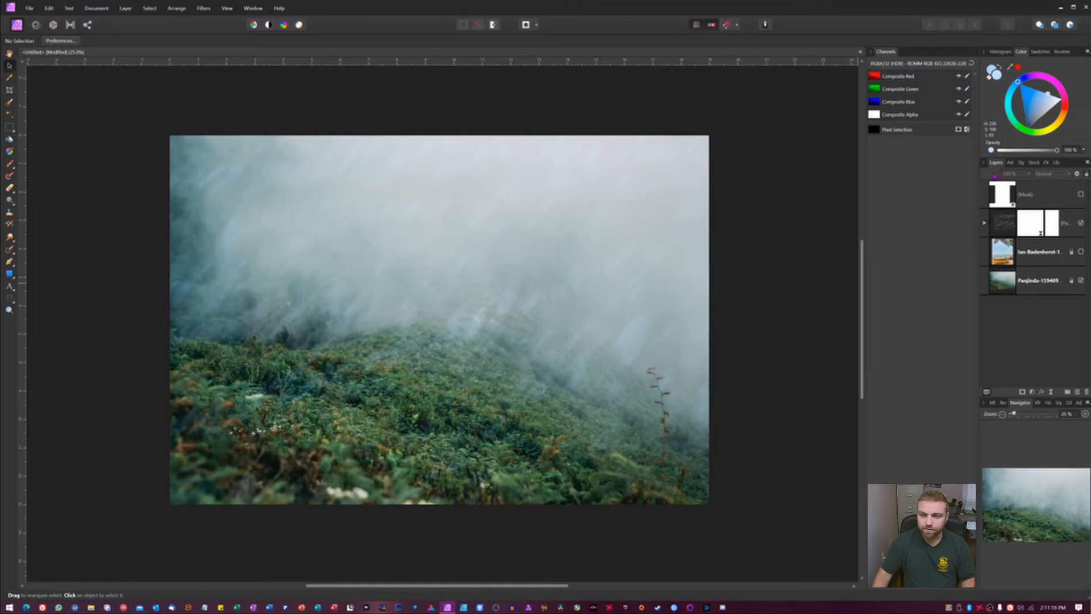
Step: Select the soft-light texture layer and nudge it slightly upward on the canvas
{"action": "left_click", "coordinate": [1006, 234]}
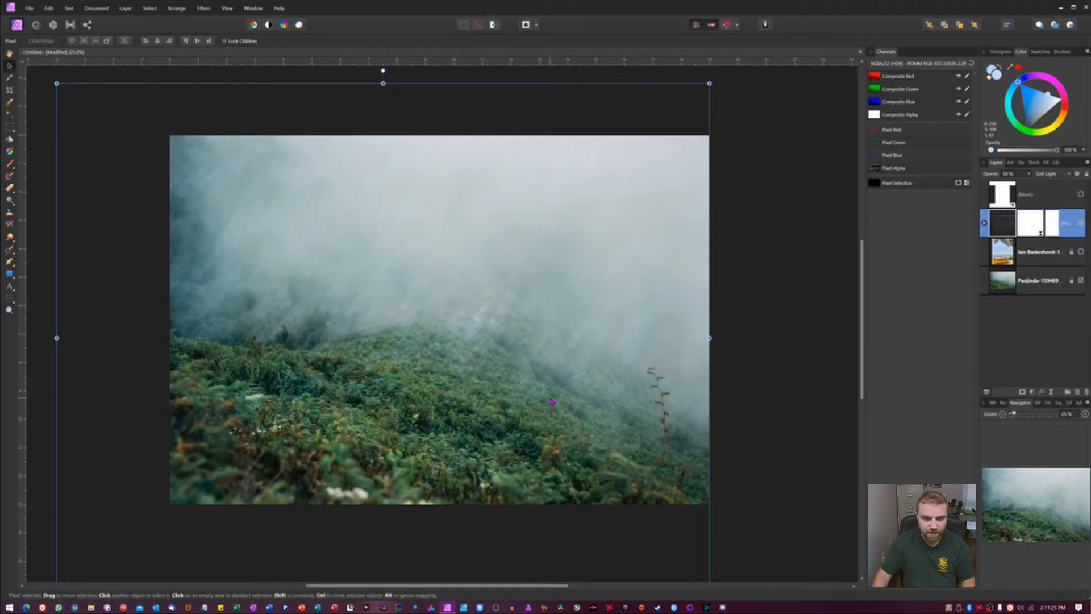
{"action": "left_click_drag", "start_coordinate": [551, 401], "coordinate": [557, 375]}
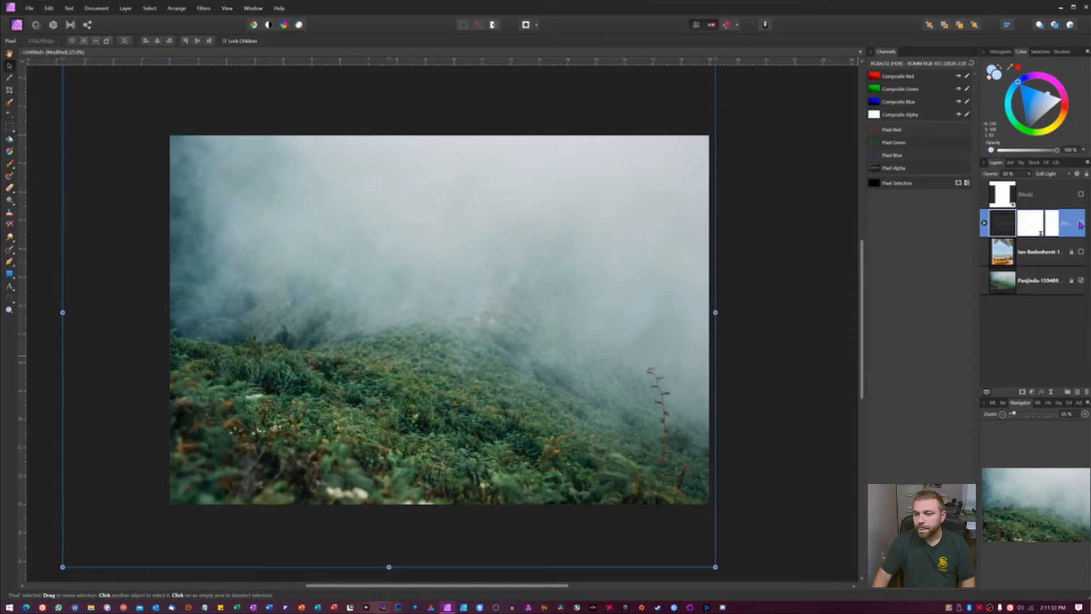
Step: Toggle the layers' visibility and raise the texture layer's opacity to 100%
{"action": "left_click", "coordinate": [1080, 194]}
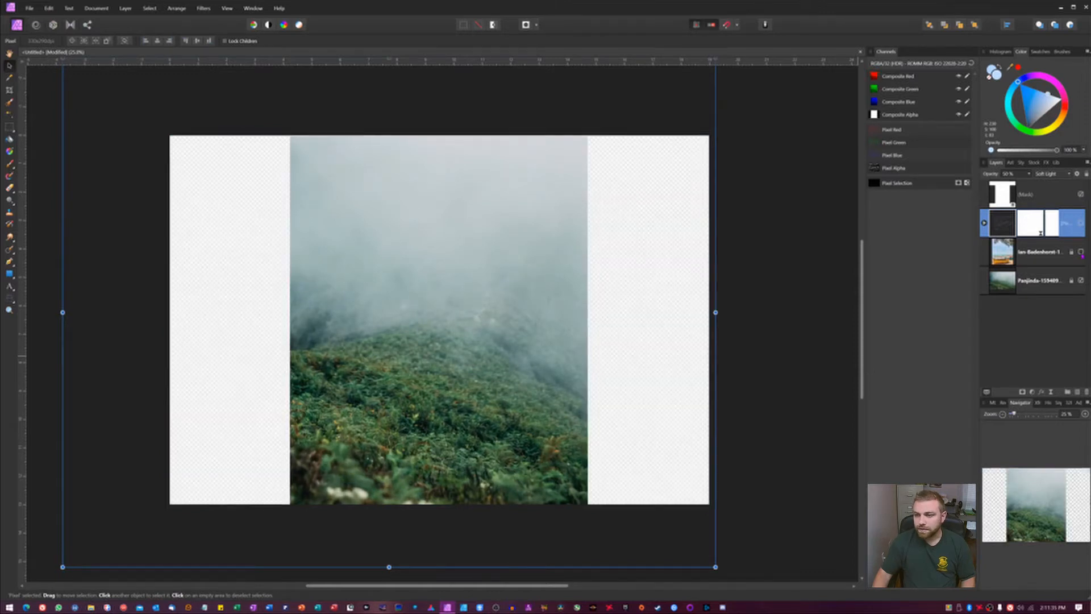
{"action": "left_click", "coordinate": [1081, 223]}
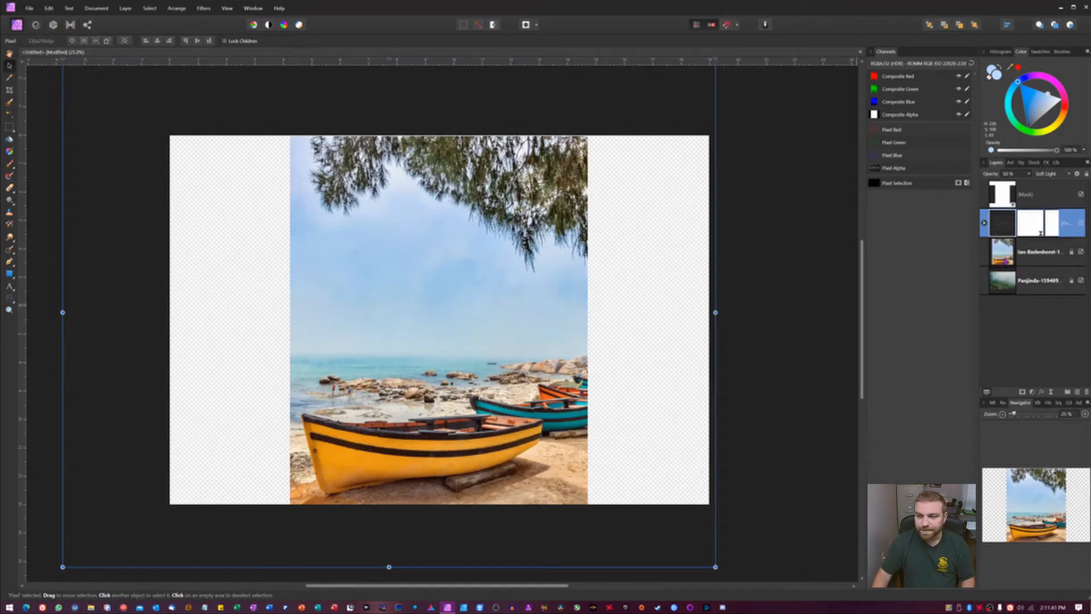
{"action": "left_click_drag", "start_coordinate": [1005, 174], "coordinate": [1055, 176]}
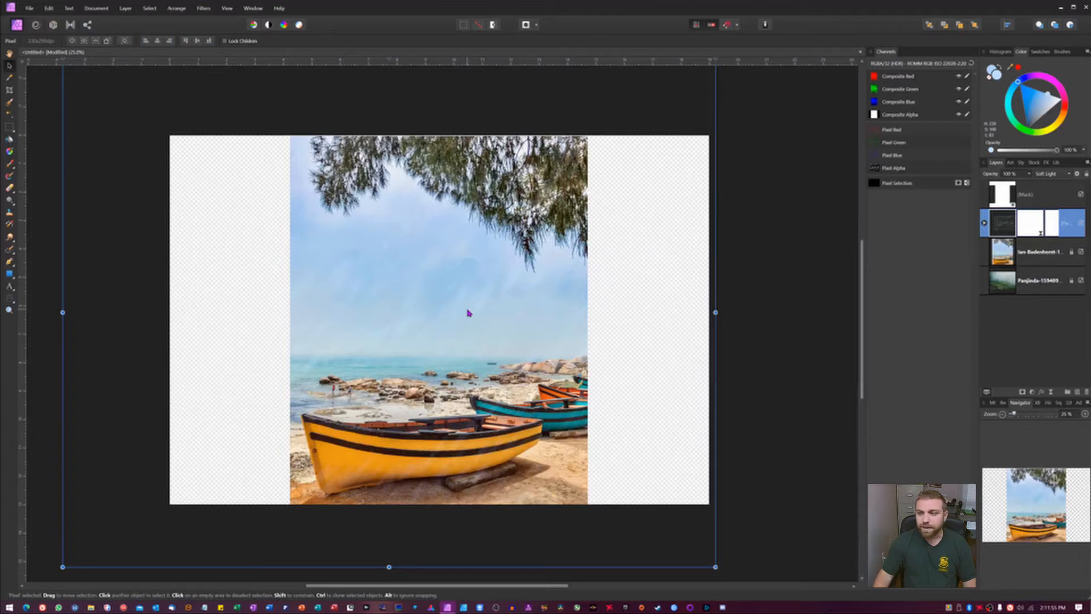
Step: Delete the mask and texture layers from the layer stack
{"action": "left_click", "coordinate": [1001, 196], "text": "shift"}
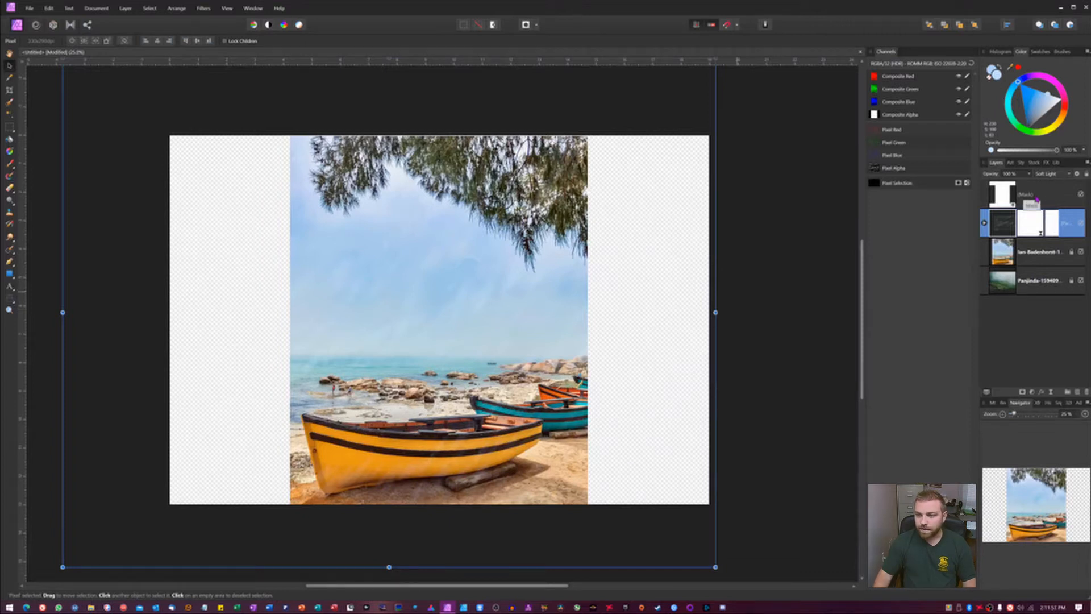
{"action": "key", "text": "Delete"}
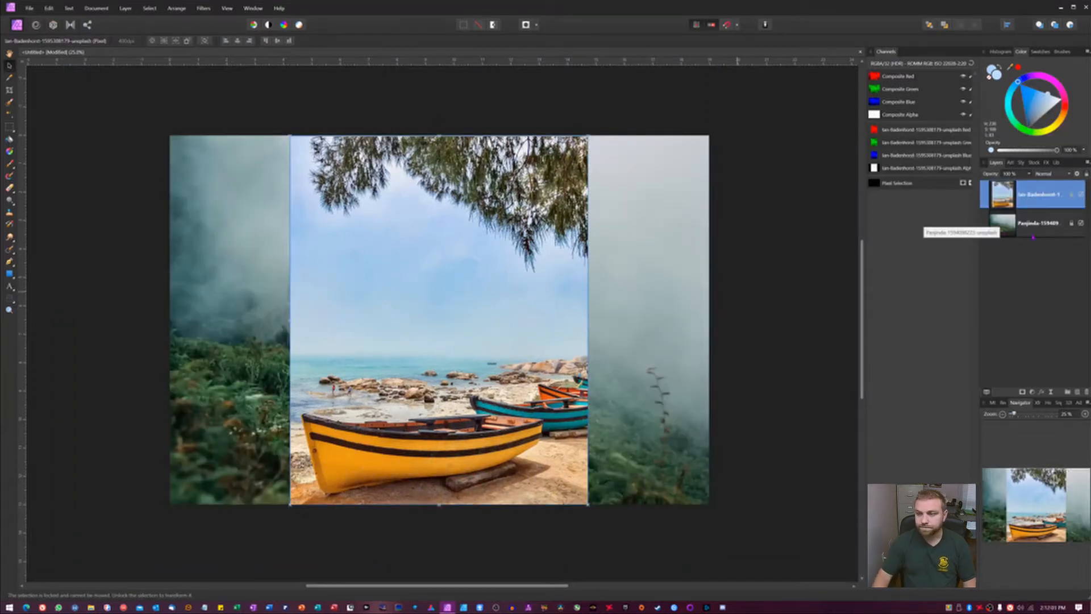
Step: Hide the beach photo layer, select it and add a new empty pixel layer above it
{"action": "left_click", "coordinate": [1081, 194]}
{"action": "left_click", "coordinate": [809, 298]}
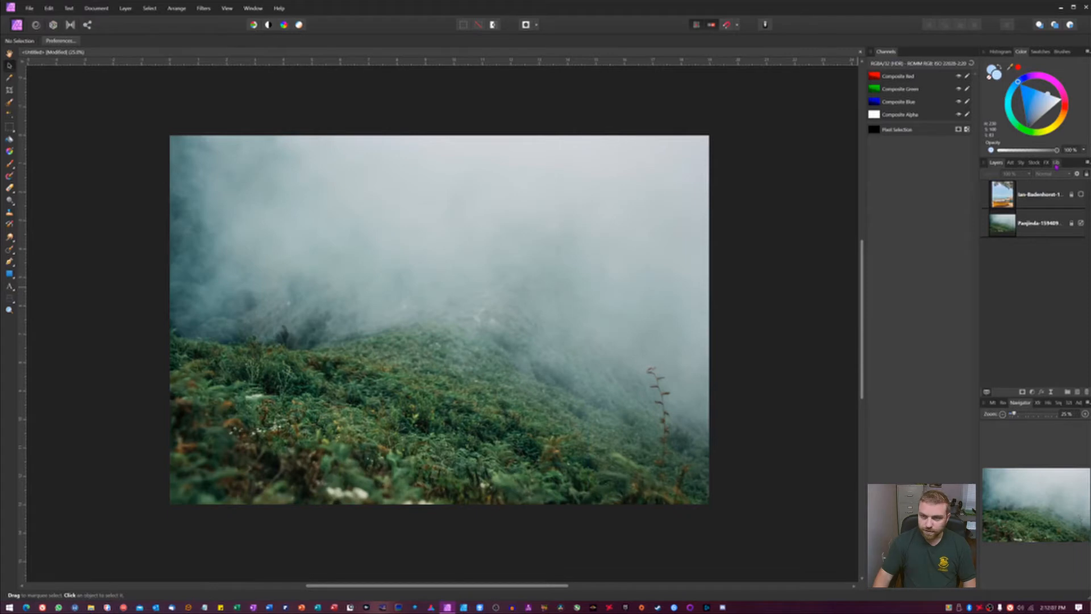
{"action": "left_click", "coordinate": [1048, 196]}
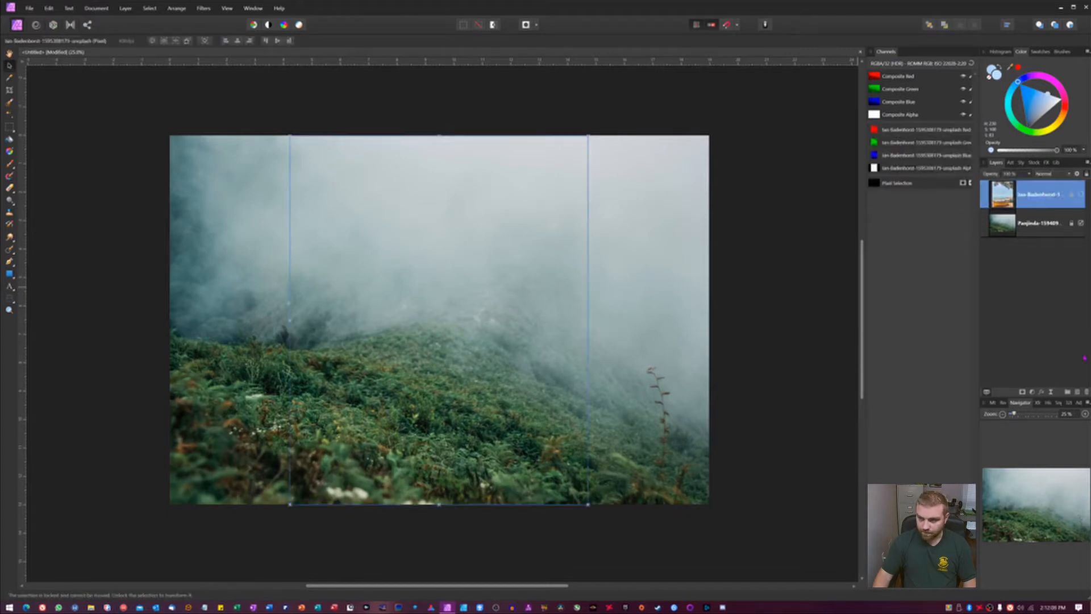
{"action": "left_click", "coordinate": [1076, 392]}
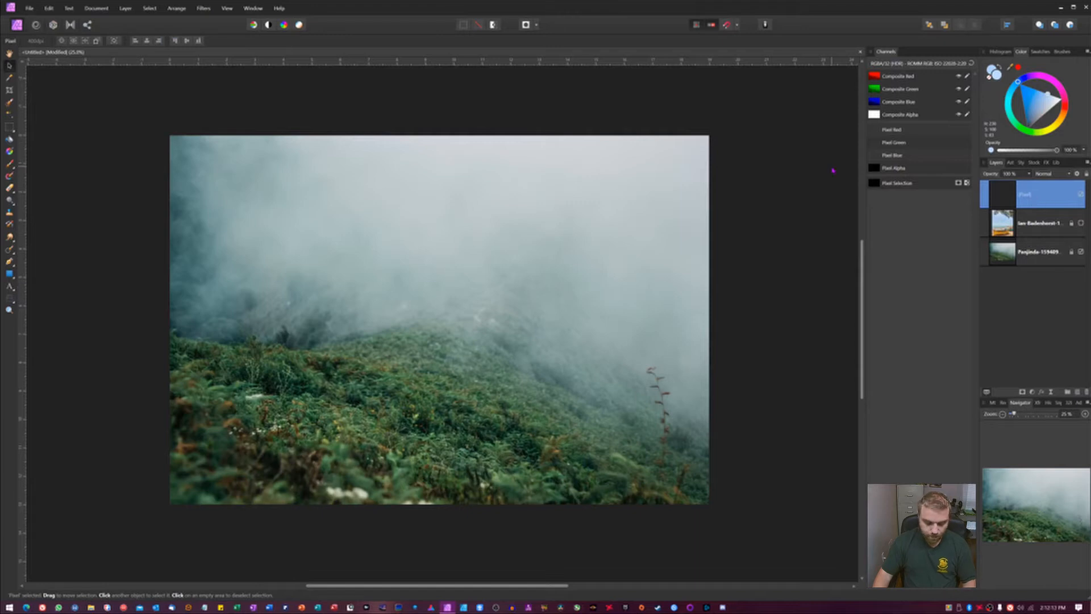
Step: Switch to the Paint Brush tool and pick the thin round brush from the Basic brush category
{"action": "key", "text": "b"}
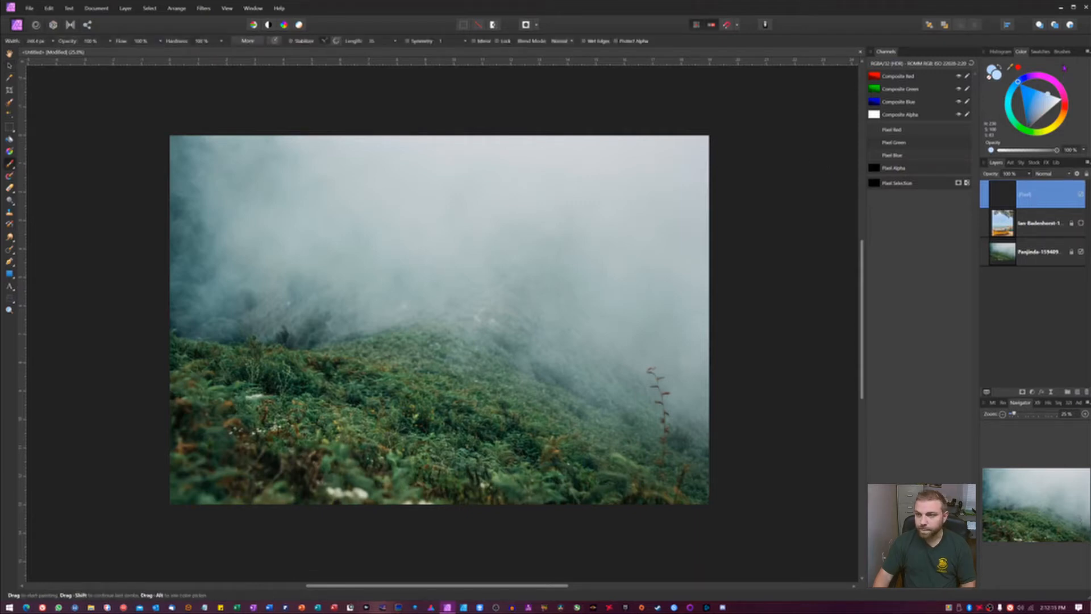
{"action": "left_click", "coordinate": [1065, 53]}
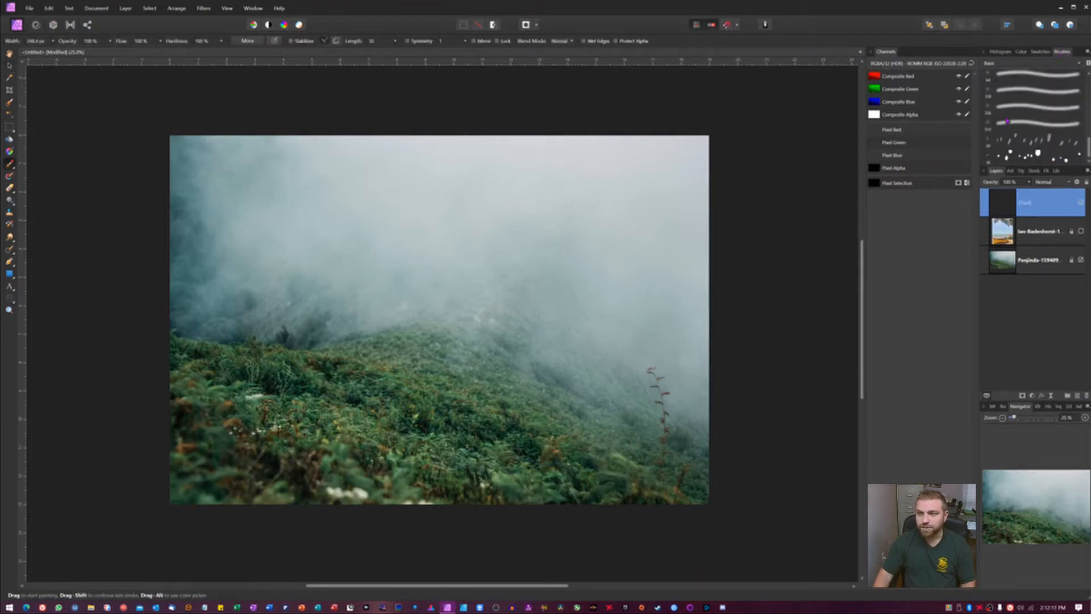
{"action": "scroll", "coordinate": [1007, 122], "scroll_direction": "up", "scroll_amount": 5}
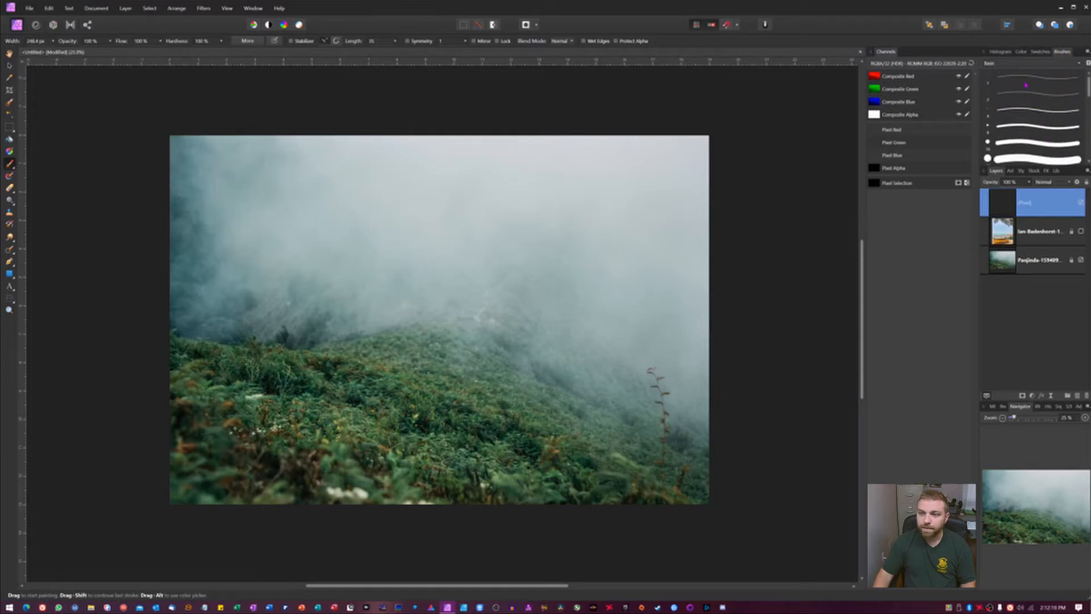
{"action": "left_click", "coordinate": [1025, 84]}
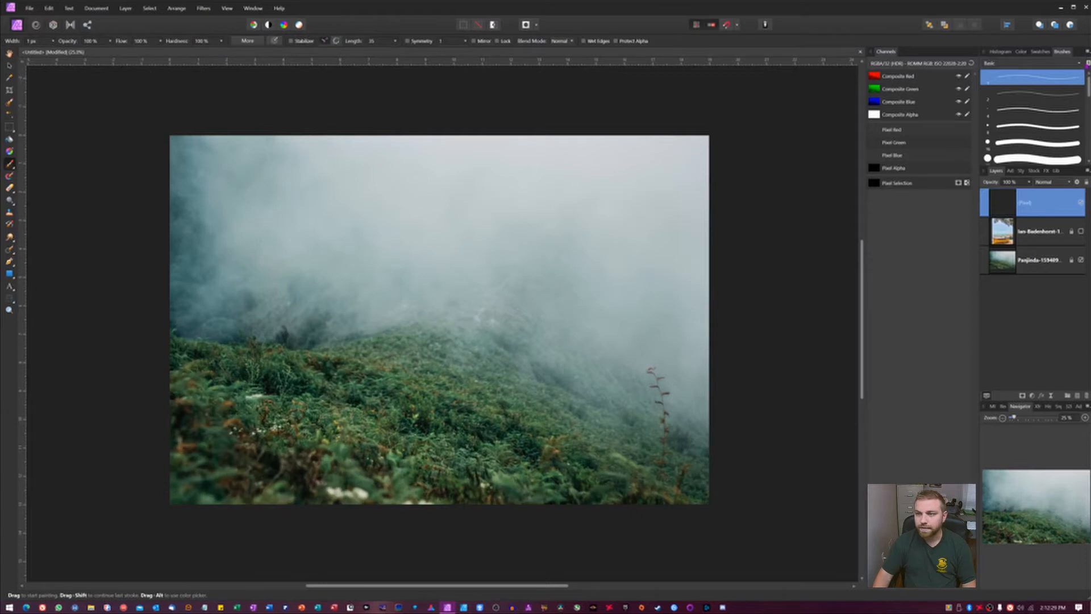
Step: Open the brush editing dialog and set the brush size to 153 px
{"action": "left_click", "coordinate": [1086, 67]}
{"action": "left_click", "coordinate": [672, 190]}
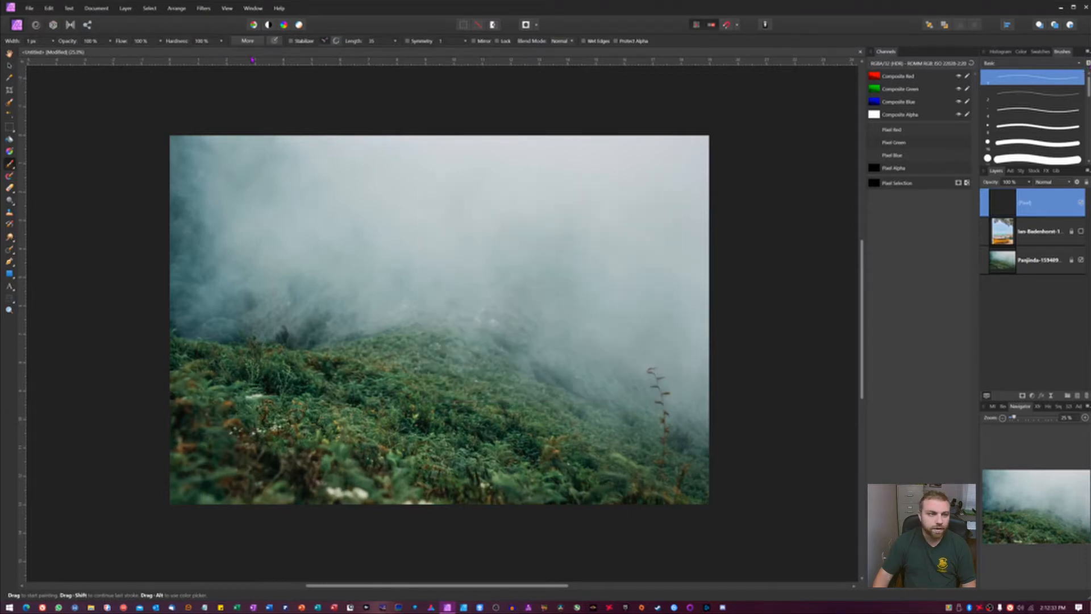
{"action": "left_click", "coordinate": [250, 42]}
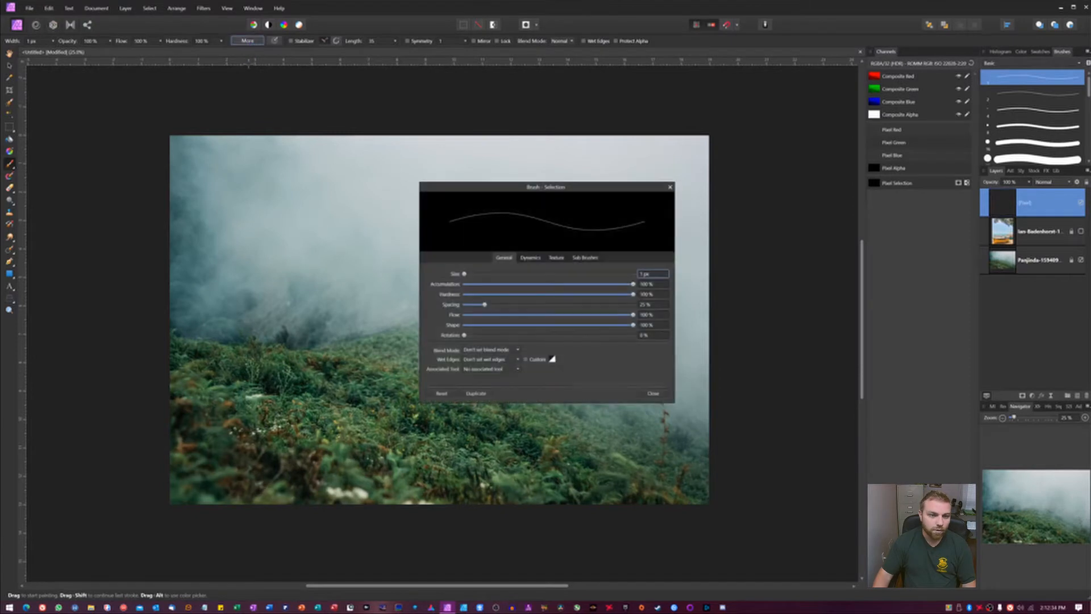
{"action": "left_click", "coordinate": [670, 187]}
{"action": "left_click", "coordinate": [1088, 64]}
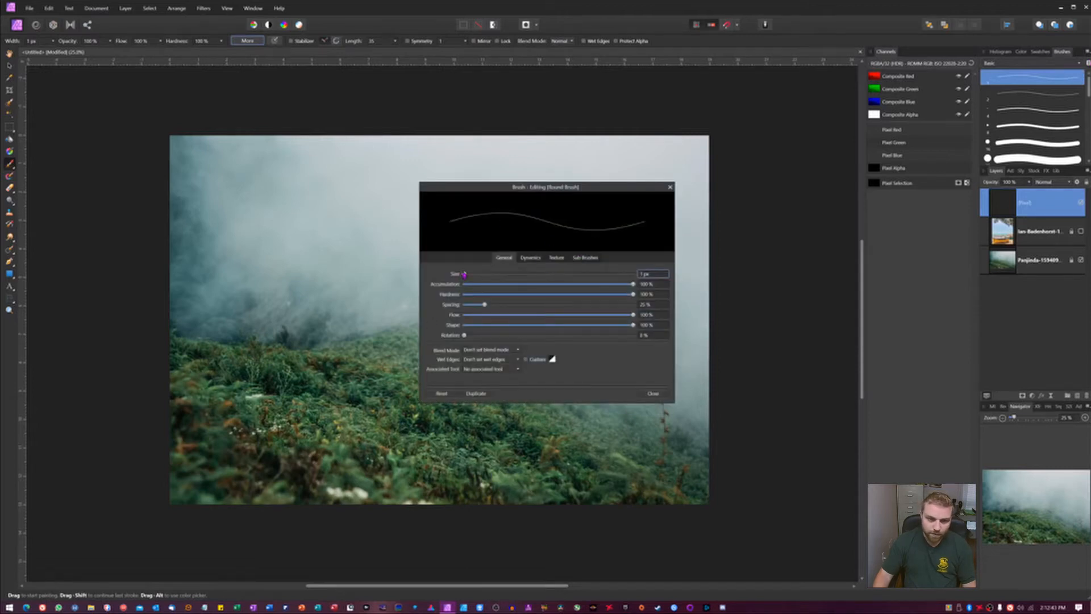
{"action": "left_click_drag", "start_coordinate": [464, 275], "coordinate": [479, 276]}
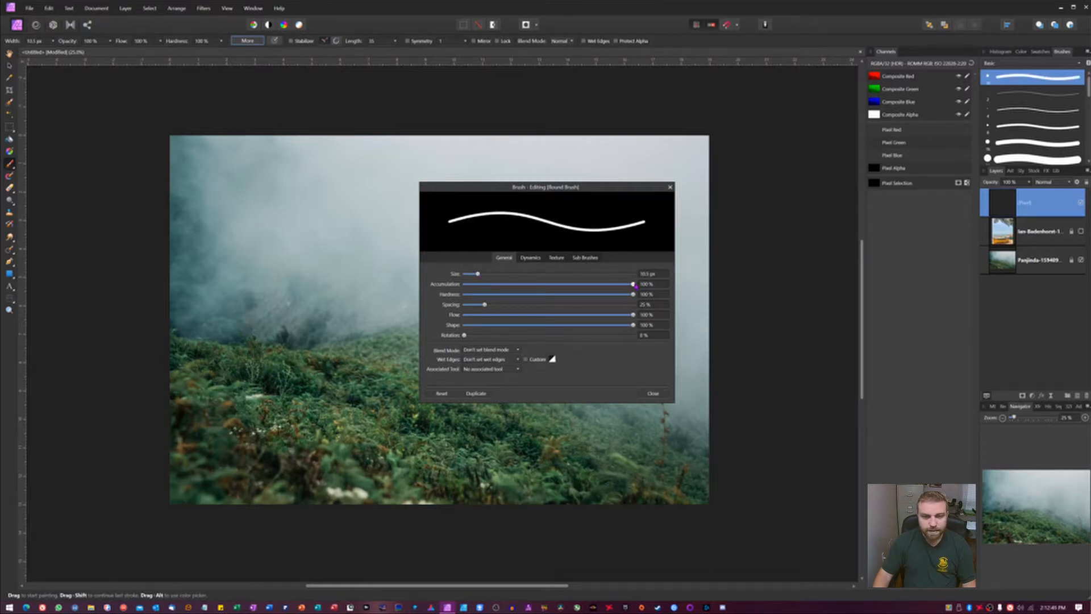
Step: Set the brush spacing to 164%, shape to 36% and rotation to 5%
{"action": "mouse_move", "coordinate": [634, 285]}
{"action": "left_mouse_down"}
{"action": "mouse_move", "coordinate": [462, 287]}
{"action": "mouse_move", "coordinate": [717, 302]}
{"action": "left_mouse_up"}
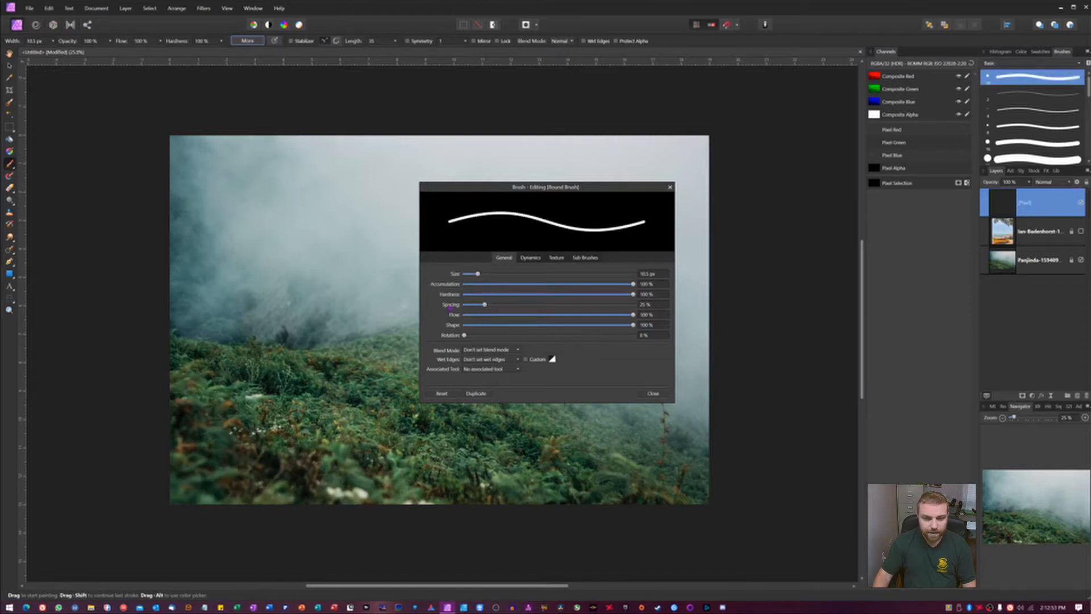
{"action": "mouse_move", "coordinate": [486, 306]}
{"action": "left_mouse_down"}
{"action": "mouse_move", "coordinate": [604, 306]}
{"action": "mouse_move", "coordinate": [519, 314]}
{"action": "mouse_move", "coordinate": [671, 324]}
{"action": "mouse_move", "coordinate": [524, 324]}
{"action": "left_mouse_up"}
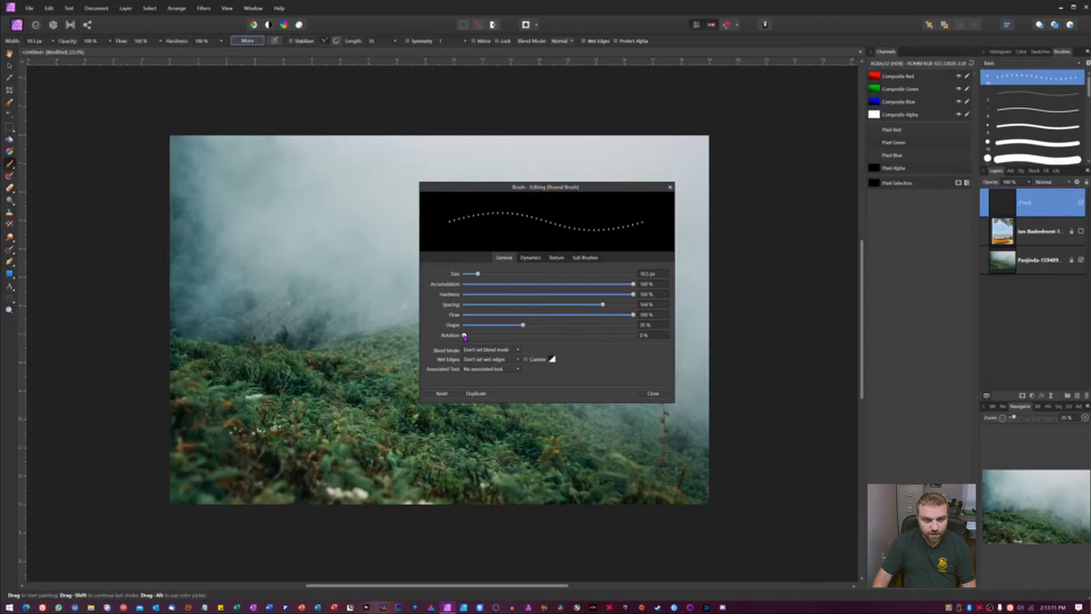
{"action": "left_click_drag", "start_coordinate": [465, 337], "coordinate": [485, 334]}
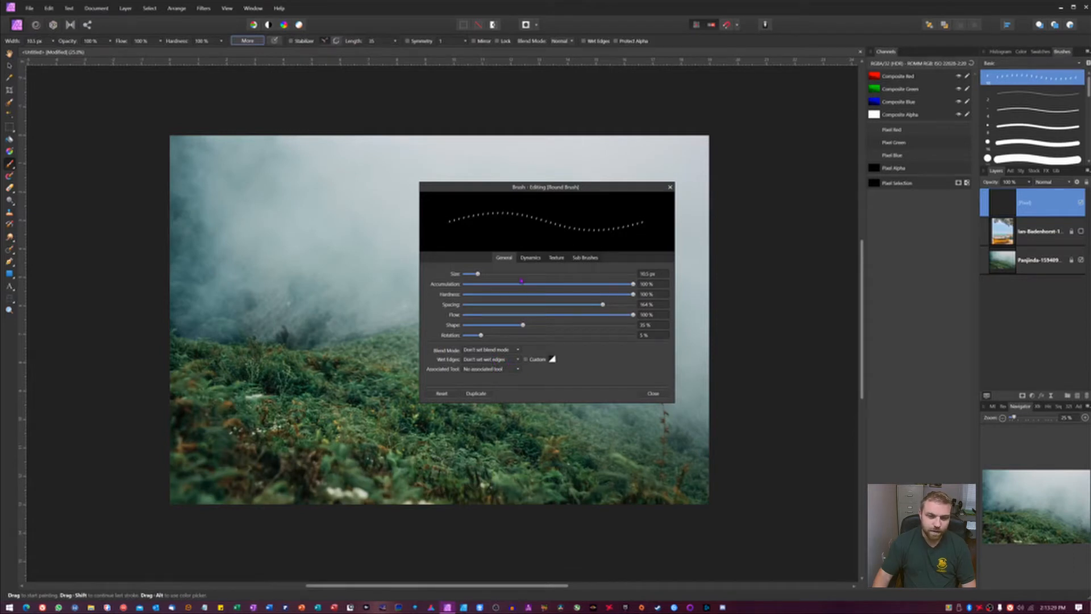
Step: In the brush dynamics, set size jitter to 72% and rotation jitter to 2%
{"action": "left_click", "coordinate": [530, 257]}
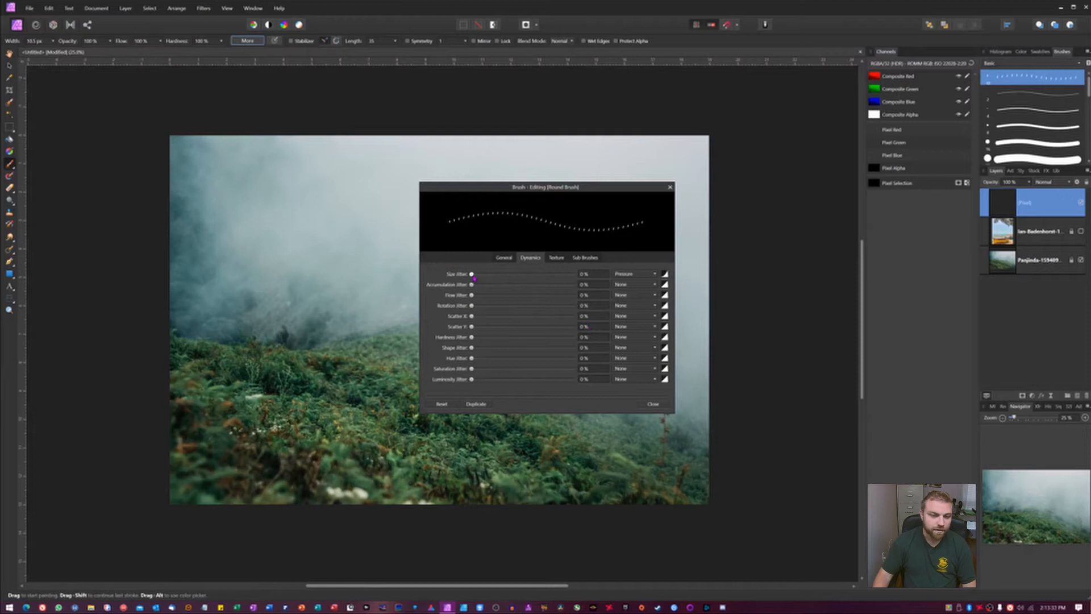
{"action": "left_click_drag", "start_coordinate": [473, 278], "coordinate": [547, 278]}
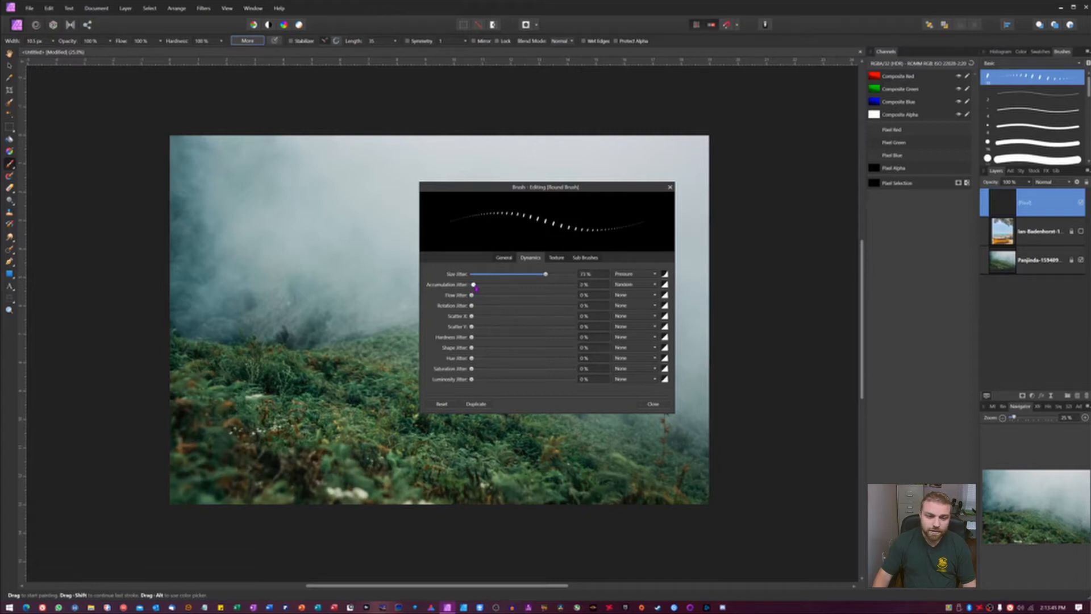
{"action": "left_click_drag", "start_coordinate": [473, 284], "coordinate": [438, 299]}
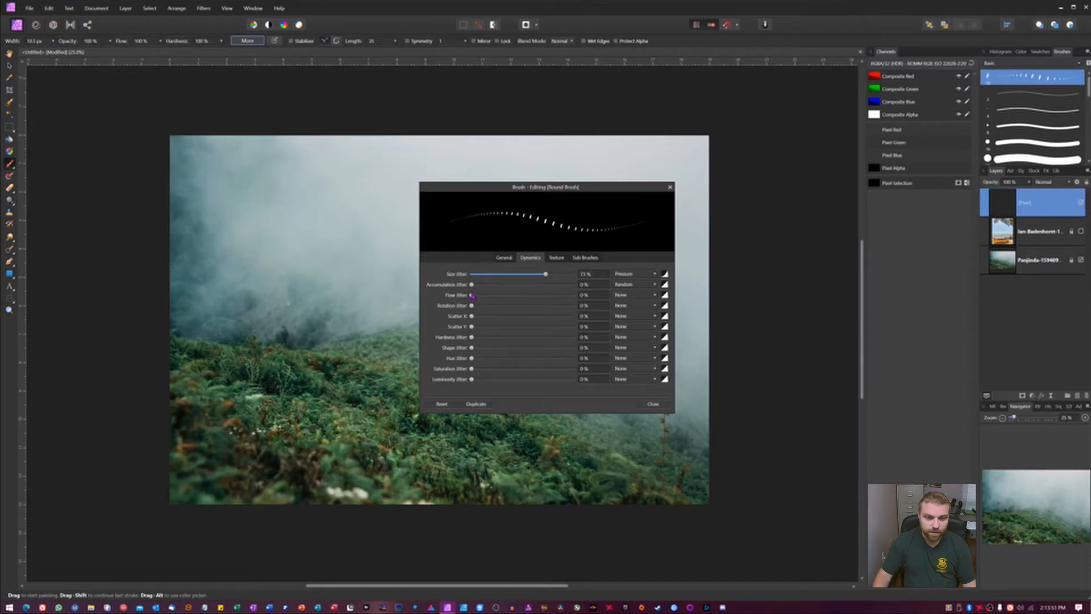
{"action": "mouse_move", "coordinate": [472, 307]}
{"action": "left_mouse_down"}
{"action": "mouse_move", "coordinate": [574, 306]}
{"action": "mouse_move", "coordinate": [481, 305]}
{"action": "mouse_move", "coordinate": [534, 305]}
{"action": "mouse_move", "coordinate": [488, 301]}
{"action": "mouse_move", "coordinate": [534, 302]}
{"action": "mouse_move", "coordinate": [499, 298]}
{"action": "mouse_move", "coordinate": [475, 321]}
{"action": "left_mouse_up"}
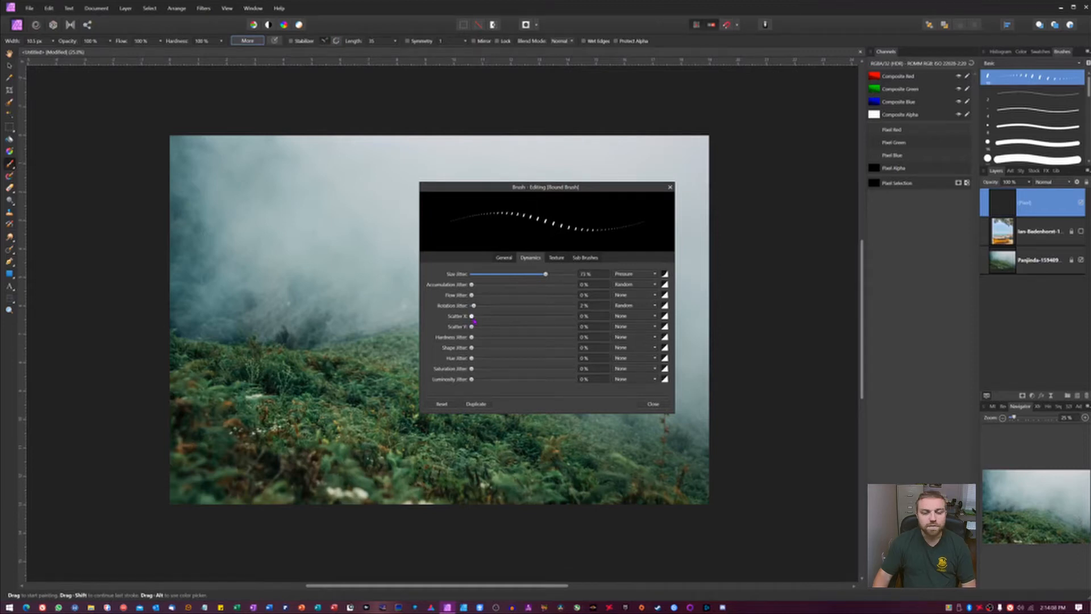
Step: Set scatter X and scatter Y to 400% and switch the size jitter controller to Random
{"action": "left_click_drag", "start_coordinate": [474, 320], "coordinate": [574, 319]}
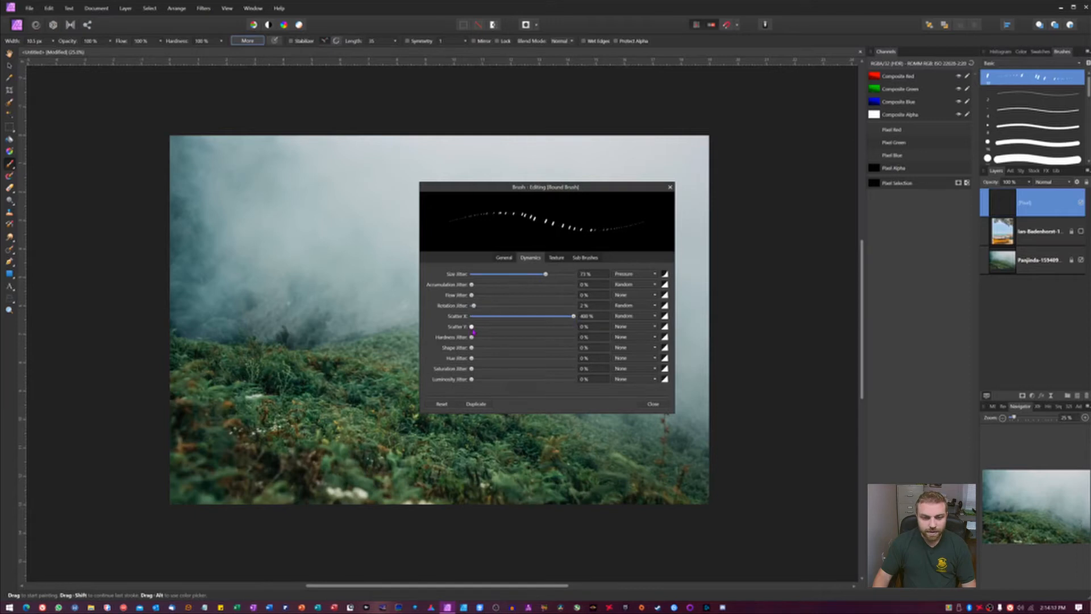
{"action": "left_click_drag", "start_coordinate": [471, 326], "coordinate": [766, 329]}
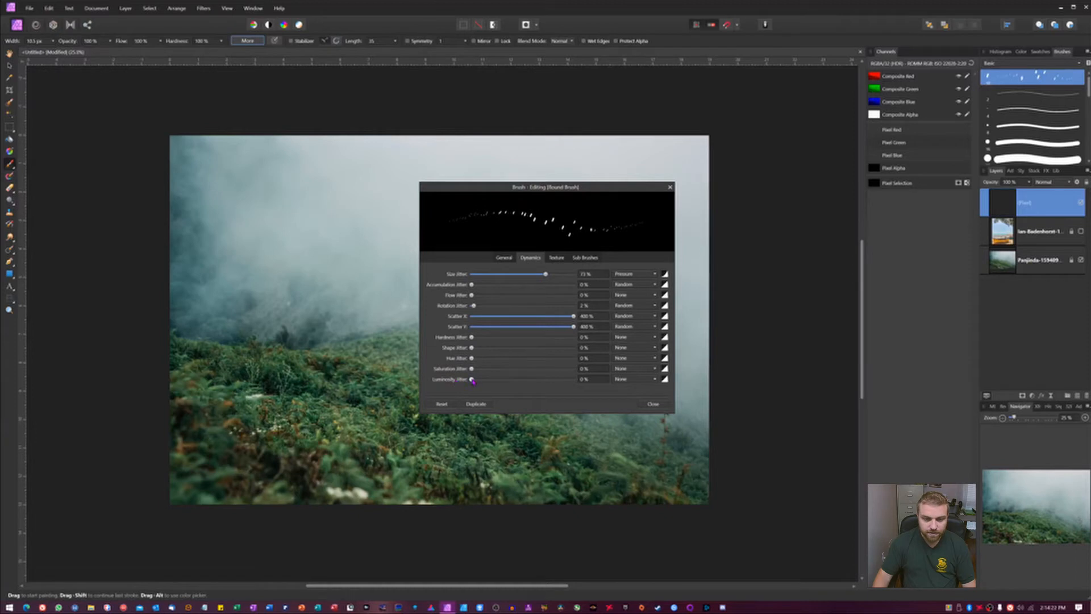
{"action": "mouse_move", "coordinate": [472, 379]}
{"action": "left_mouse_down"}
{"action": "mouse_move", "coordinate": [574, 380]}
{"action": "mouse_move", "coordinate": [469, 381]}
{"action": "left_mouse_up"}
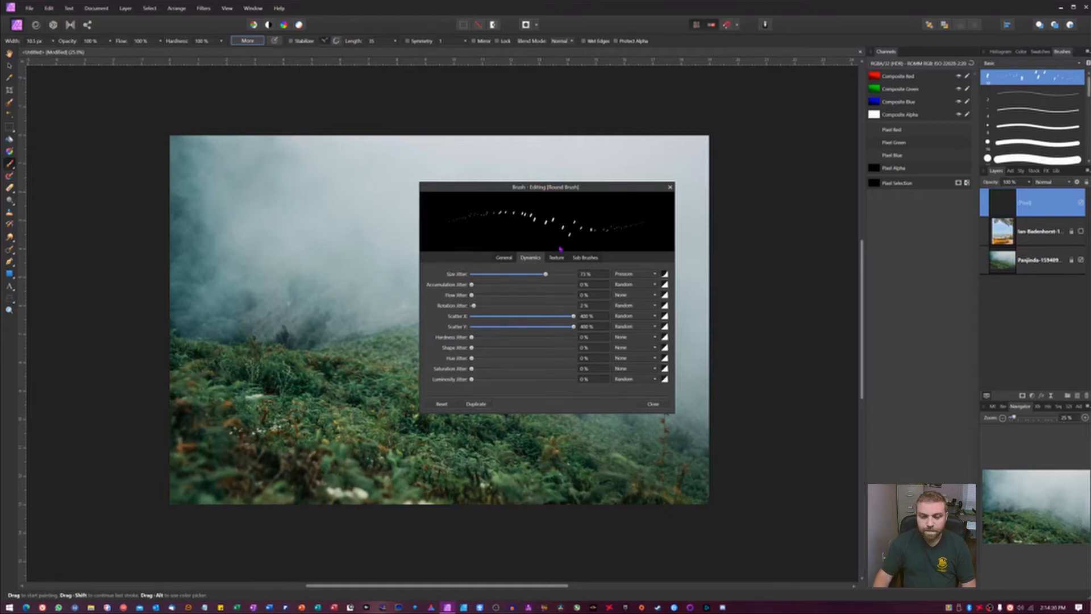
{"action": "left_click", "coordinate": [636, 274]}
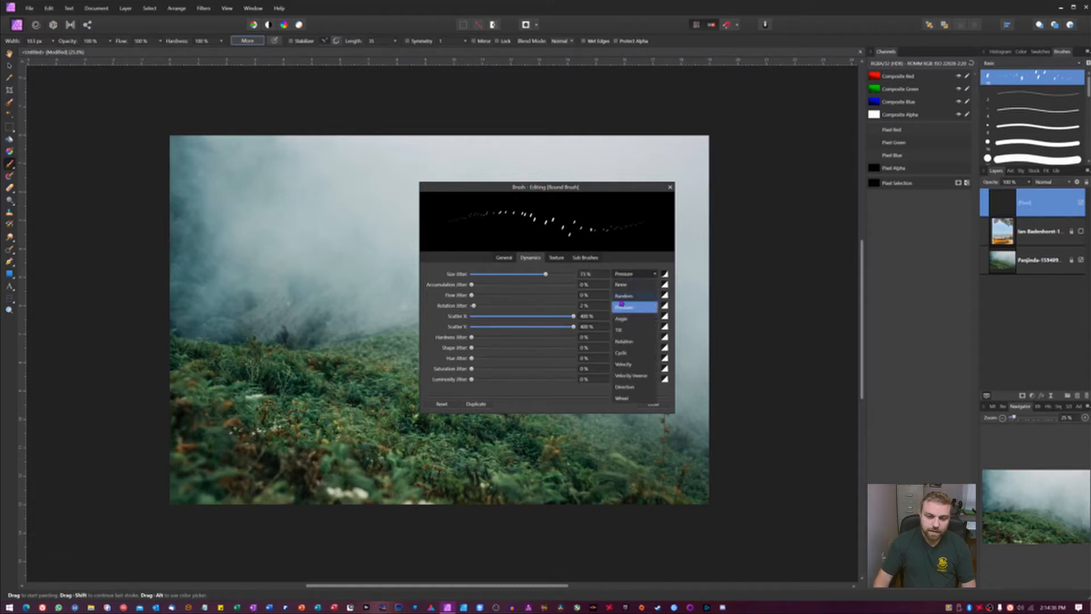
{"action": "left_click", "coordinate": [623, 296]}
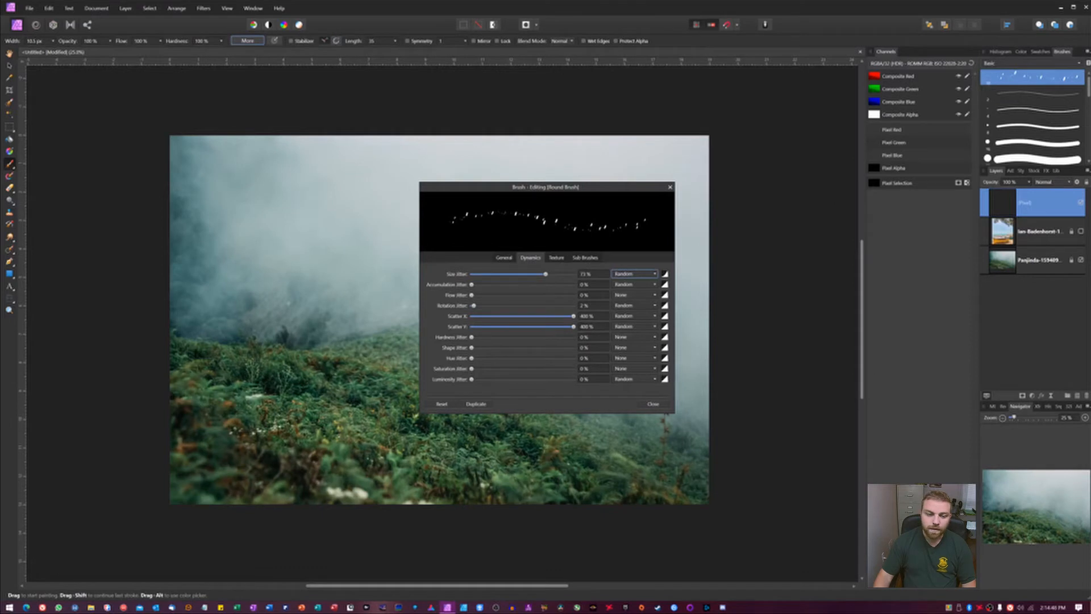
Step: Duplicate the edited brush and select the new copy in the Basic brush list
{"action": "left_click", "coordinate": [477, 404]}
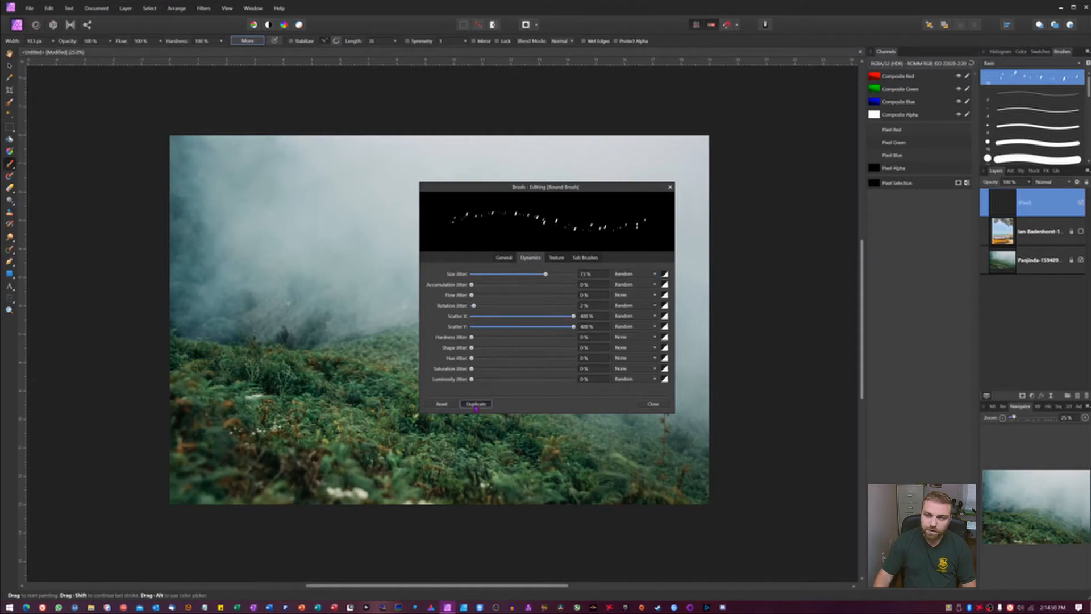
{"action": "scroll", "coordinate": [1076, 124], "scroll_direction": "down", "scroll_amount": 10}
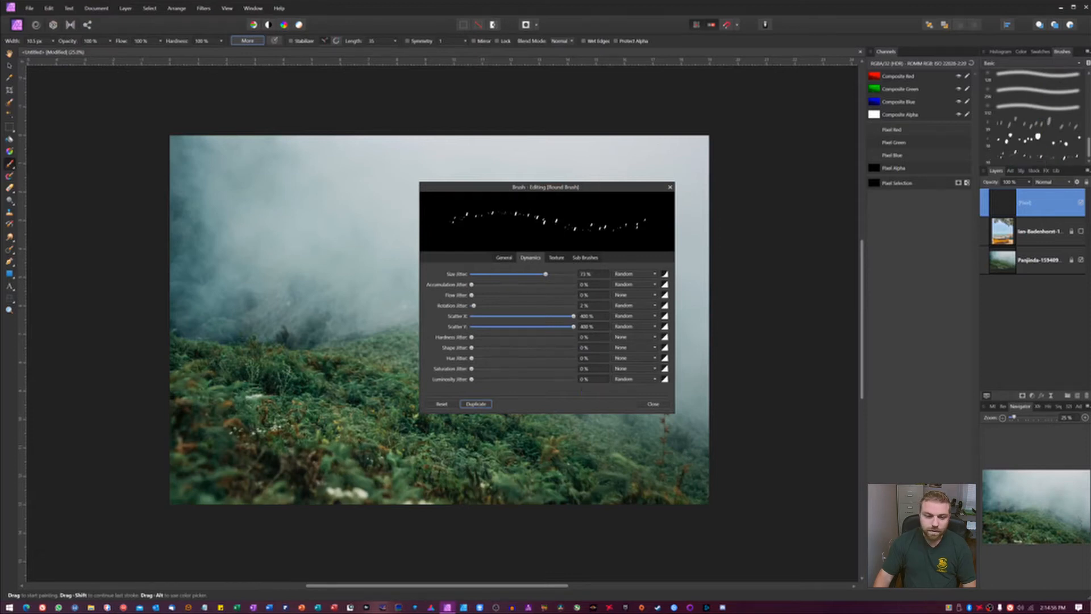
{"action": "scroll", "coordinate": [1020, 79], "scroll_direction": "up", "scroll_amount": 10}
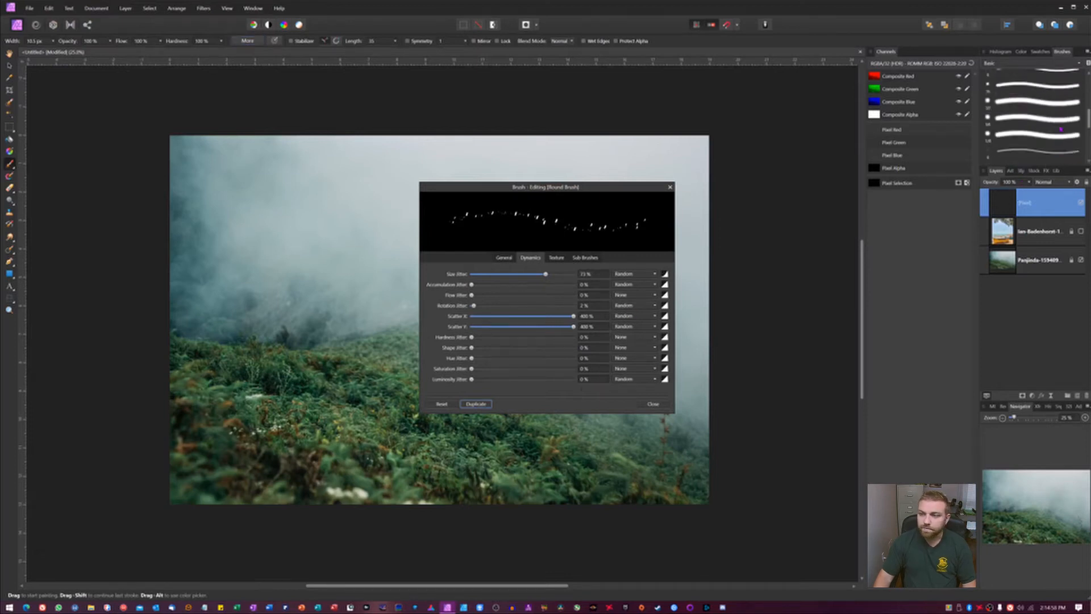
{"action": "left_click", "coordinate": [1019, 79]}
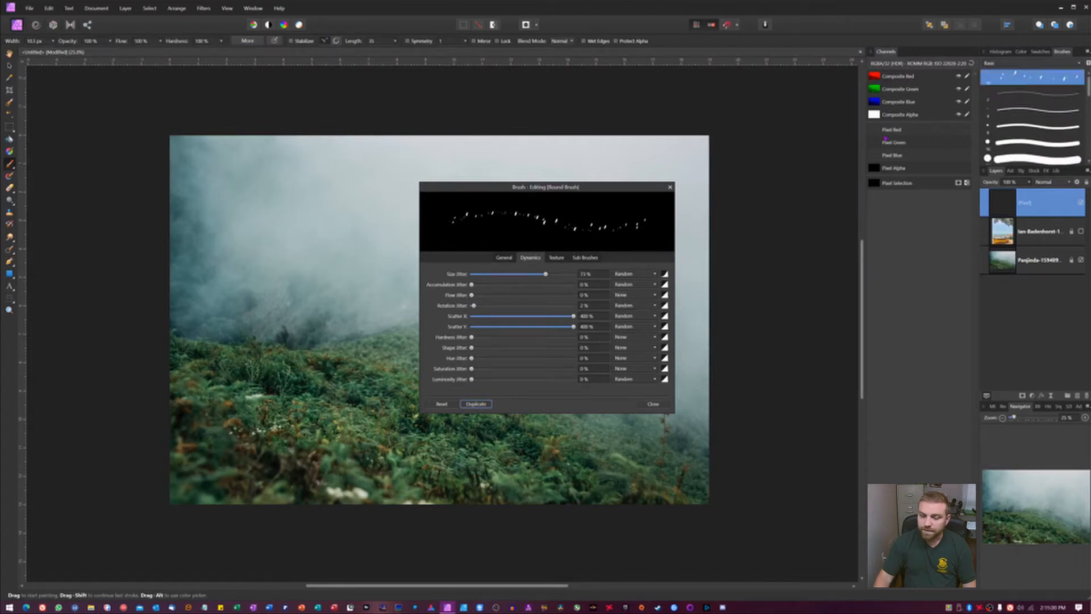
{"action": "left_click", "coordinate": [443, 404]}
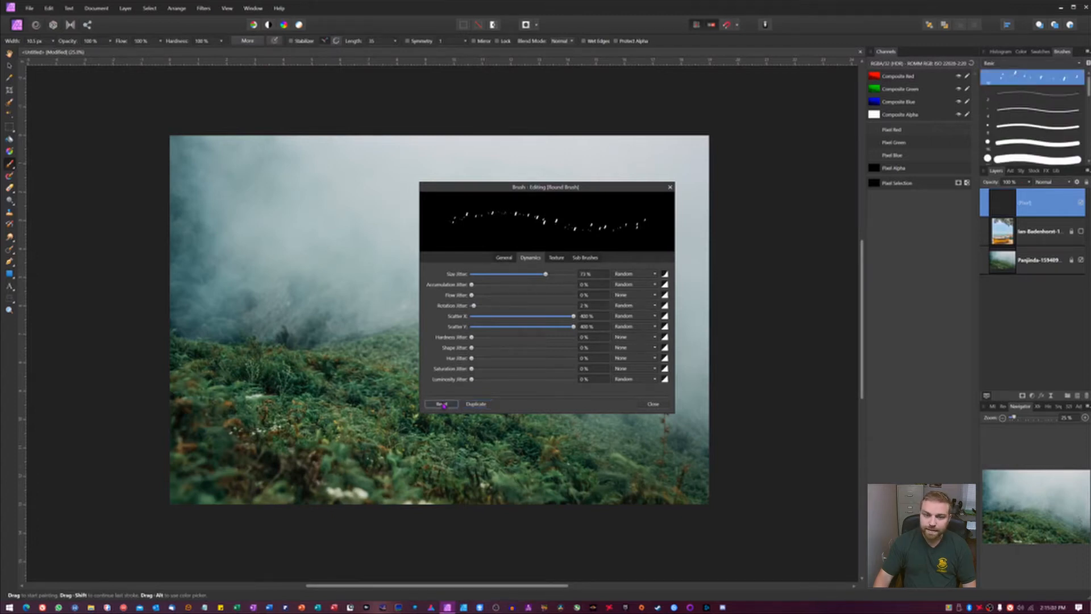
Step: Close the brush editing dialog
{"action": "left_click", "coordinate": [442, 406]}
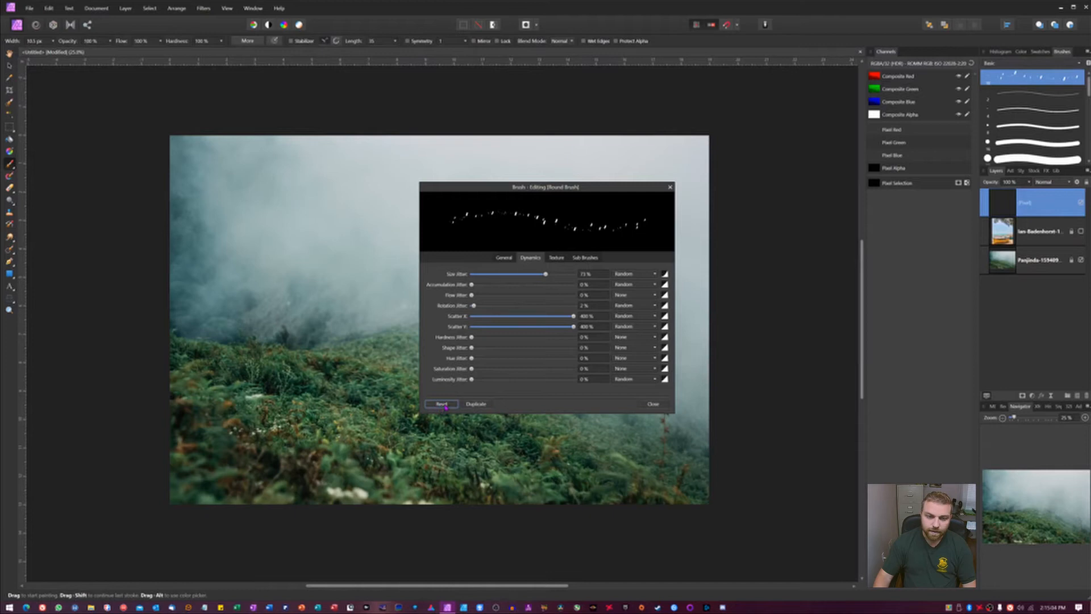
{"action": "left_click", "coordinate": [670, 187]}
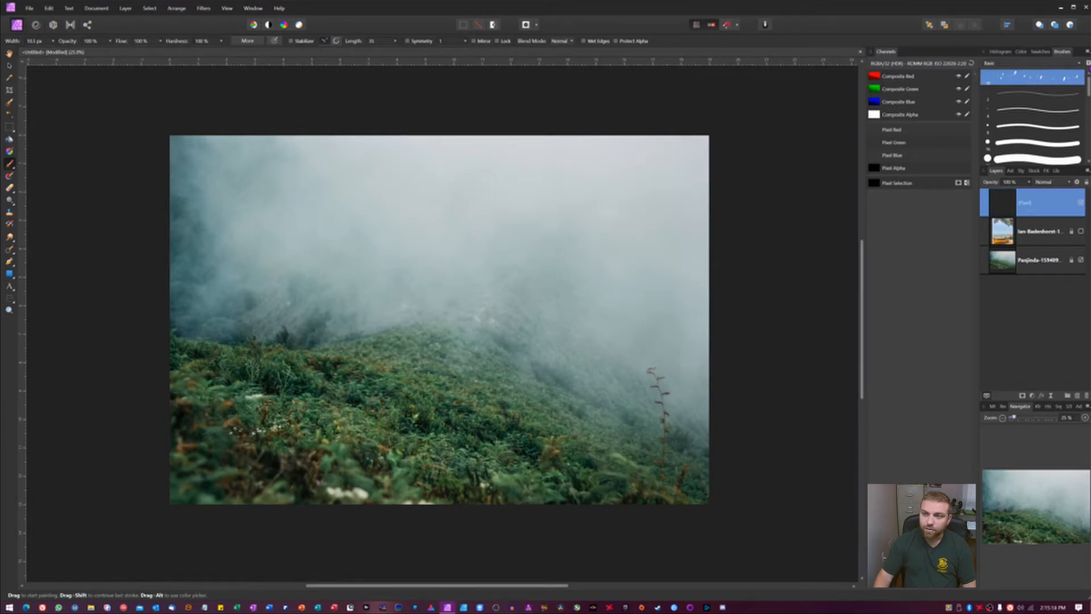
Step: Edit the original round brush, setting spacing to 1%, shape to 0% and lowering its rotation
{"action": "double_click", "coordinate": [1032, 77]}
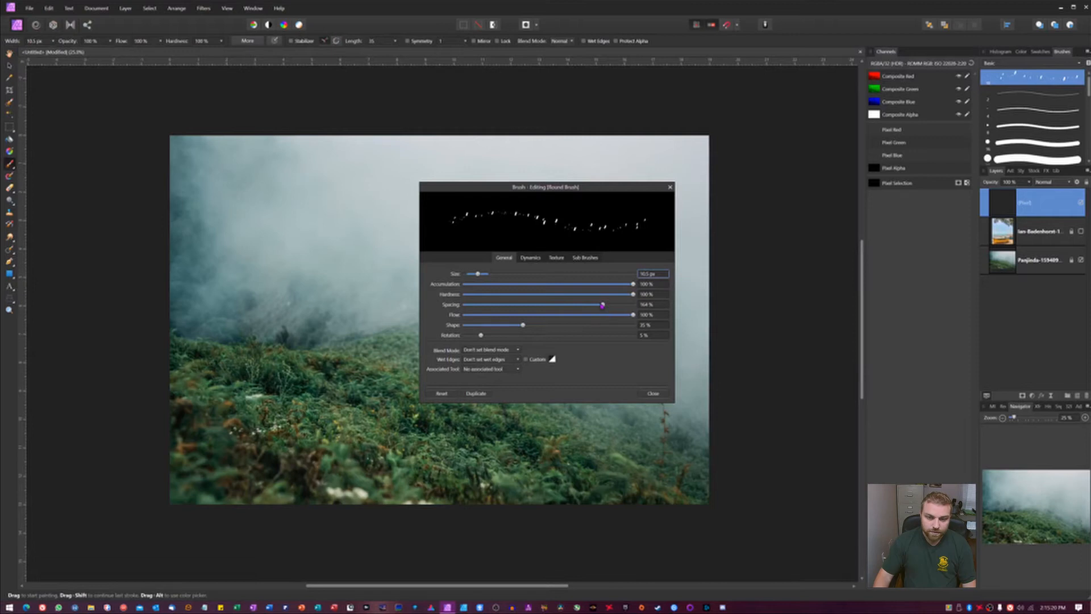
{"action": "left_click_drag", "start_coordinate": [603, 305], "coordinate": [464, 320]}
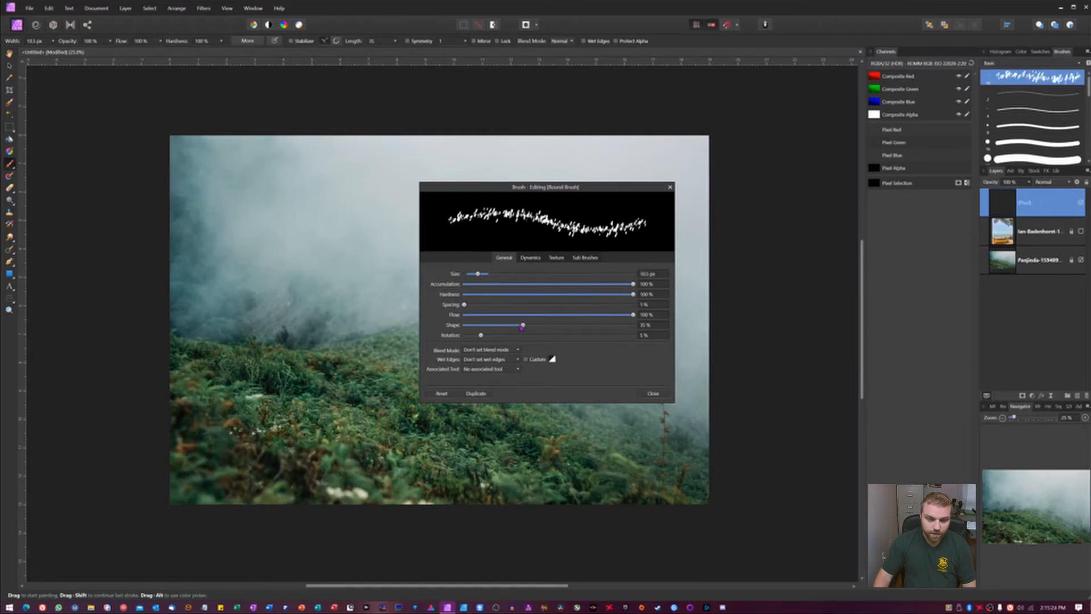
{"action": "left_click_drag", "start_coordinate": [521, 328], "coordinate": [481, 330]}
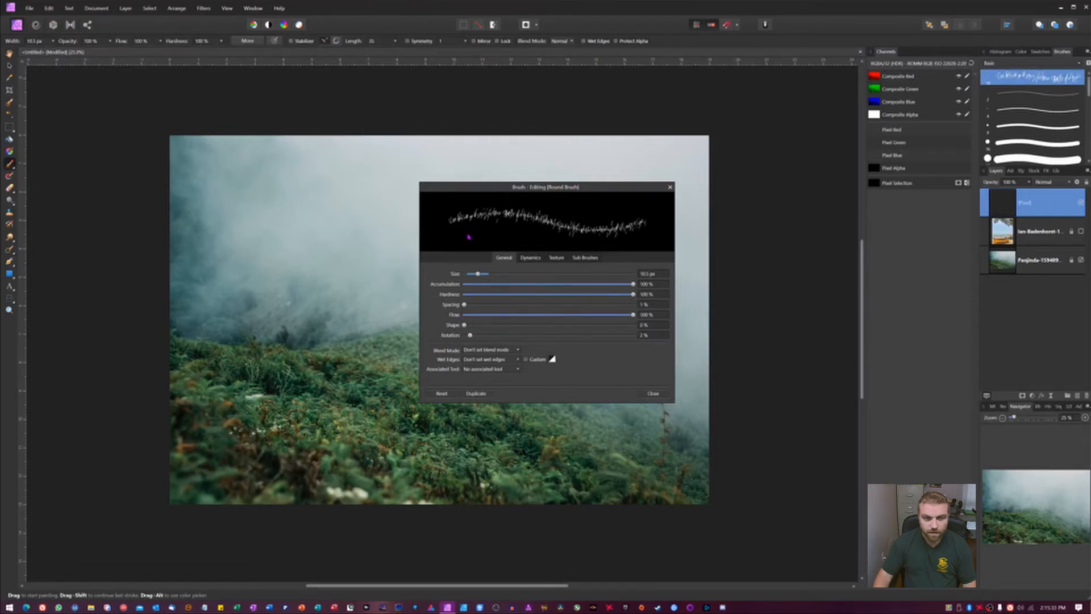
{"action": "left_click_drag", "start_coordinate": [481, 337], "coordinate": [470, 335]}
Step: In the brush dynamics, set size jitter, scatter X, scatter Y and rotation jitter to 0%, then close the editor
{"action": "left_click", "coordinate": [530, 257]}
{"action": "left_click_drag", "start_coordinate": [545, 274], "coordinate": [471, 274]}
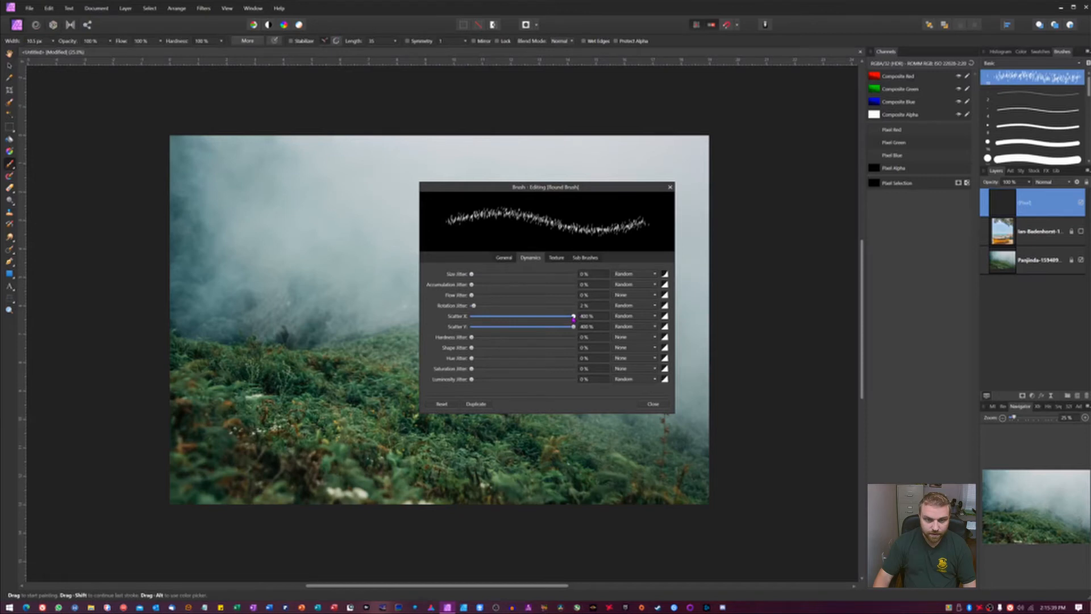
{"action": "left_click_drag", "start_coordinate": [573, 317], "coordinate": [387, 318]}
{"action": "left_click_drag", "start_coordinate": [574, 327], "coordinate": [432, 330]}
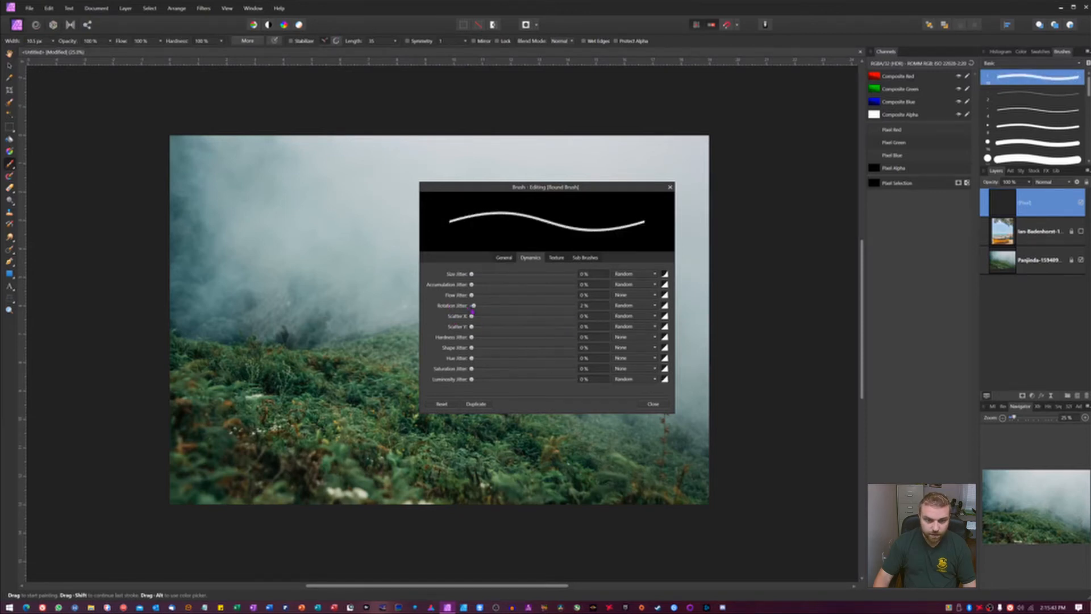
{"action": "left_click_drag", "start_coordinate": [473, 305], "coordinate": [457, 312]}
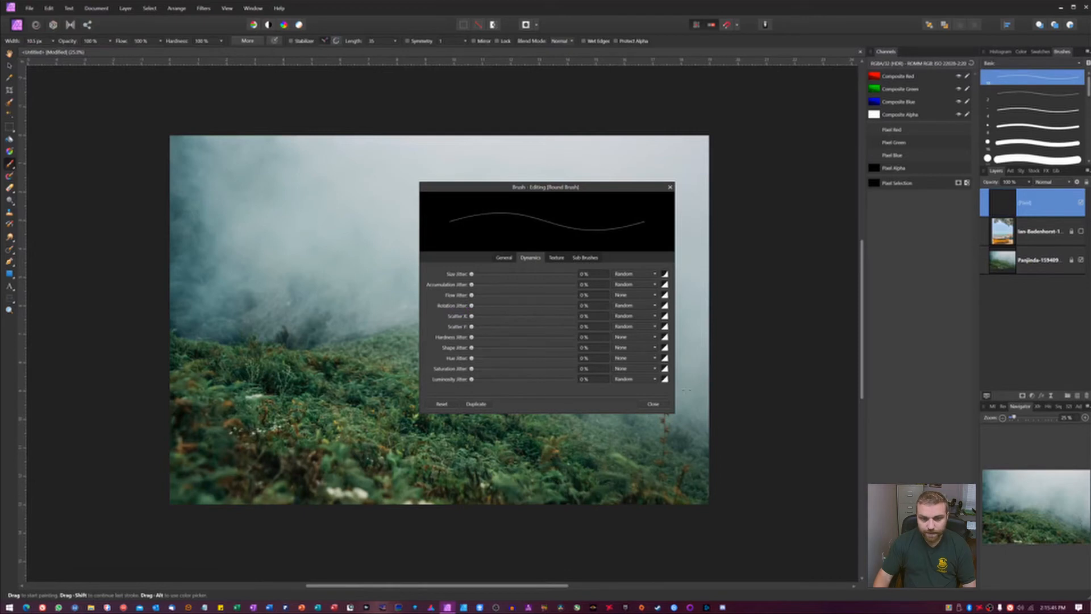
{"action": "left_click", "coordinate": [656, 405]}
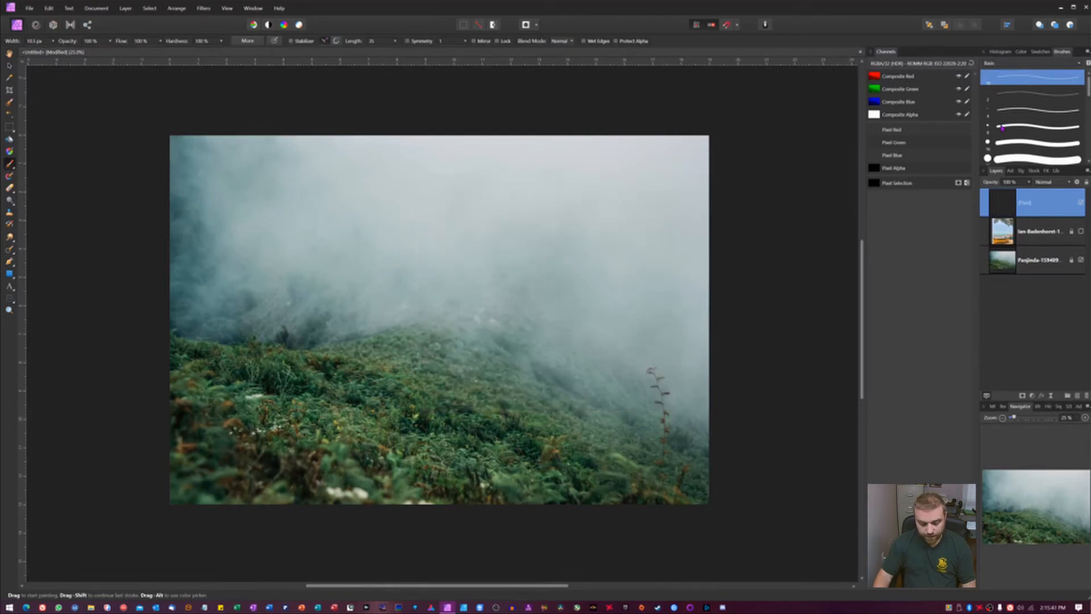
Step: Rename the duplicated scattered brush in the brush list
{"action": "scroll", "coordinate": [1046, 109], "scroll_direction": "down", "scroll_amount": 5}
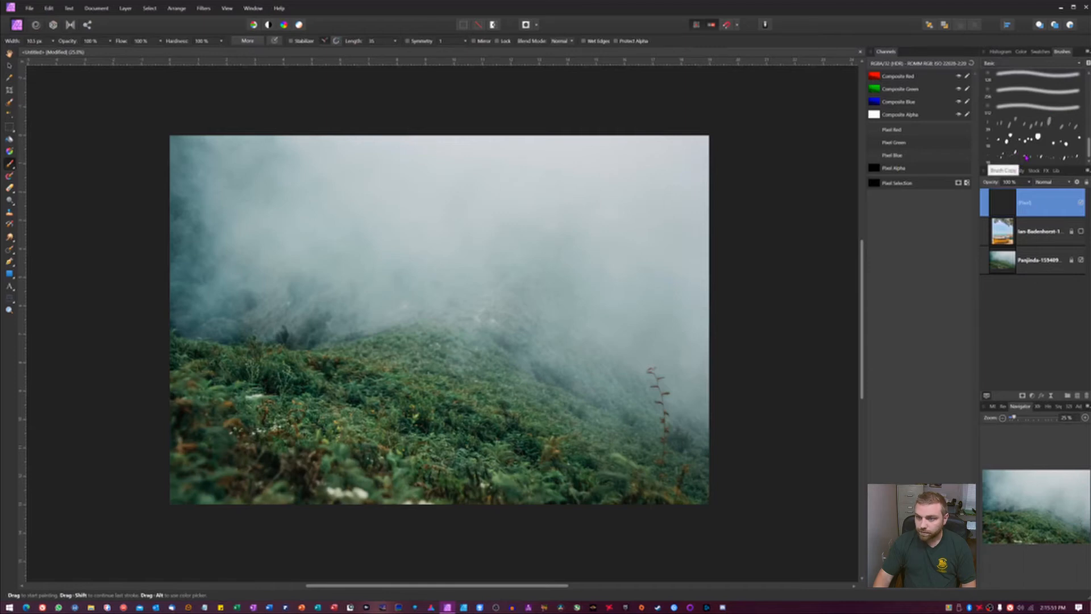
{"action": "left_click", "coordinate": [1030, 157]}
{"action": "right_click", "coordinate": [1030, 158]}
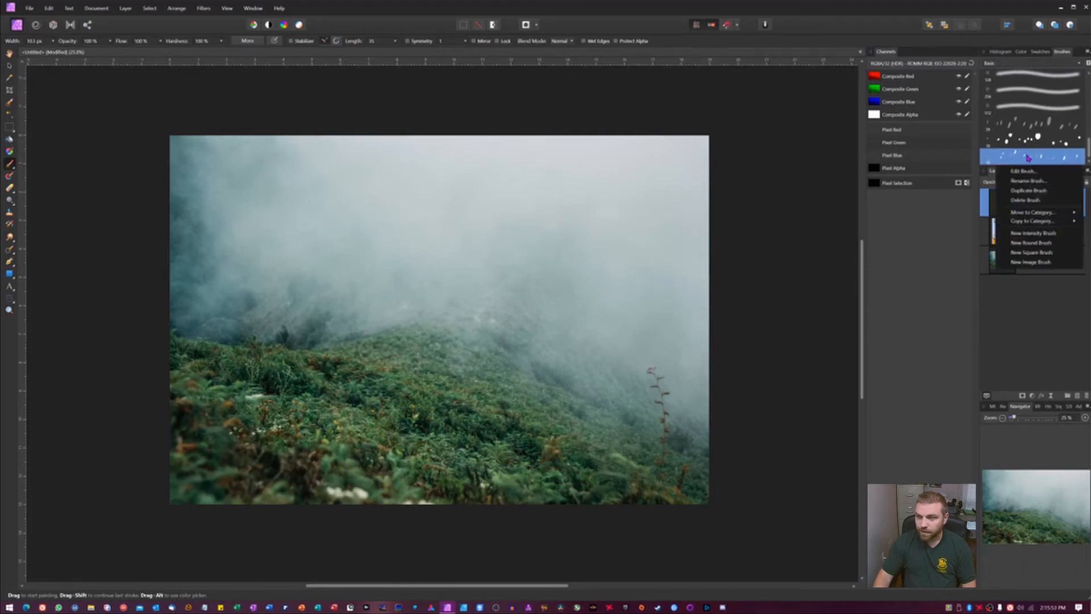
{"action": "left_click", "coordinate": [1030, 182]}
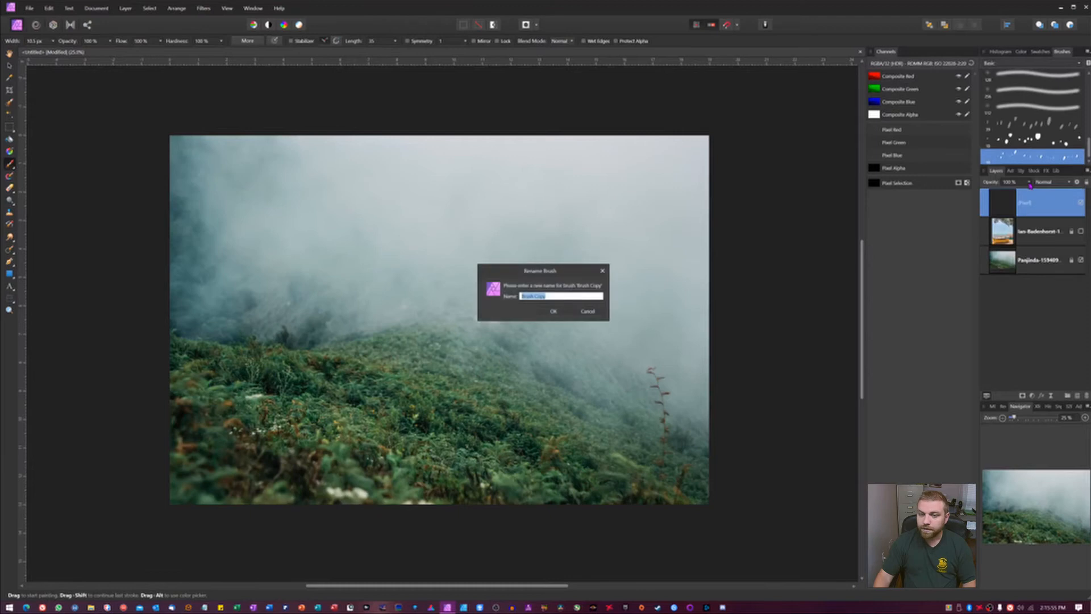
{"action": "key", "text": "BackSpace"}
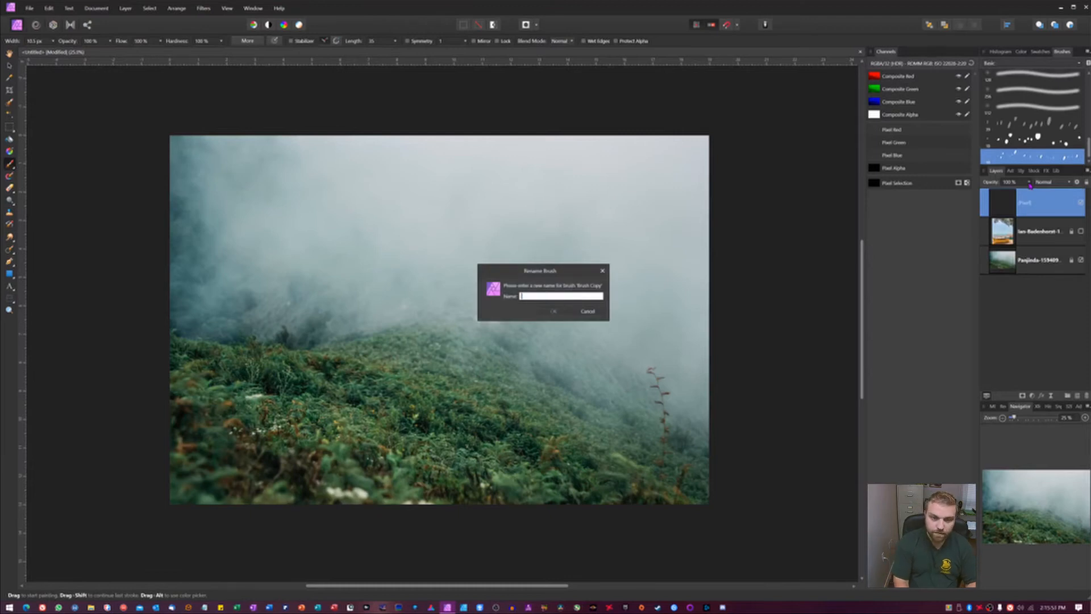
{"action": "type", "text": "Born 2"}
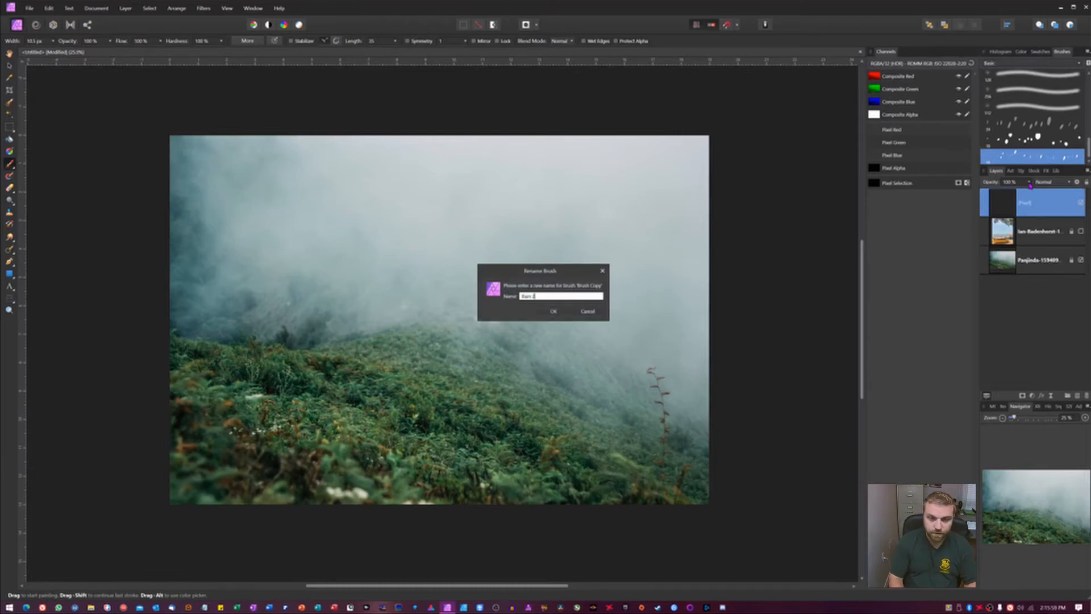
{"action": "key", "text": "Return"}
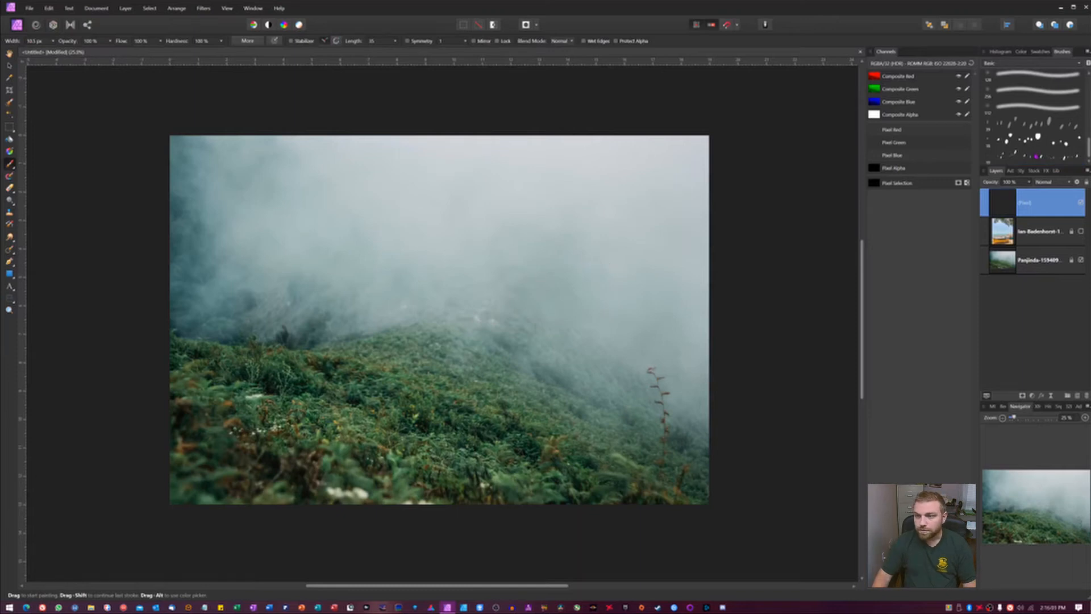
Step: Select the renamed scattered brush and increase the brush size several steps
{"action": "left_click", "coordinate": [1037, 156]}
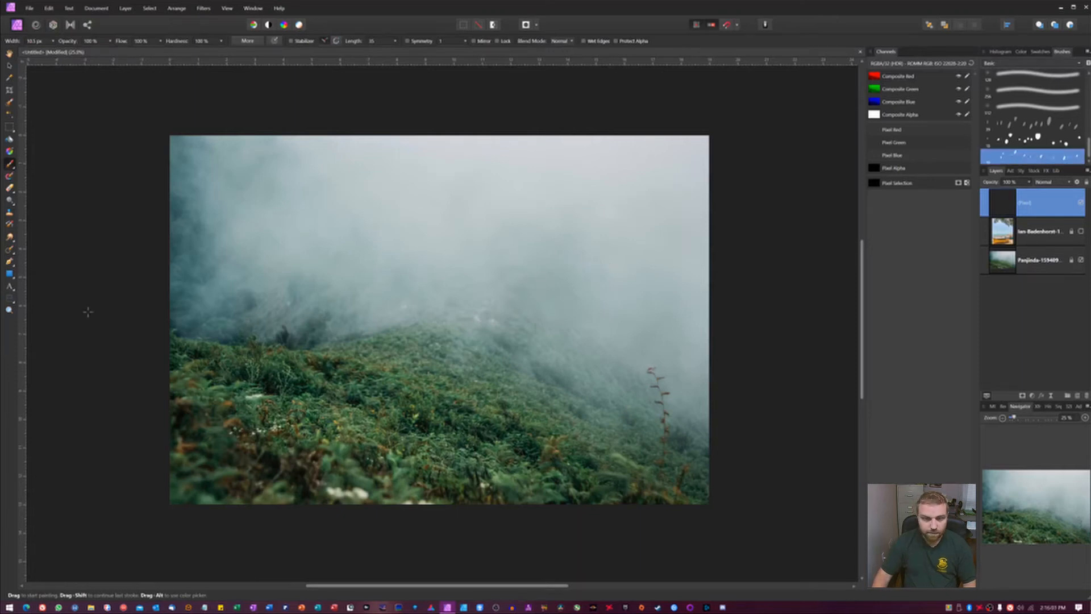
{"action": "key", "text": "bracketright"}
{"action": "key", "text": "bracketright"}
{"action": "key", "text": "bracketright"}
{"action": "key", "text": "bracketright"}
{"action": "key", "text": "bracketright"}
{"action": "key", "text": "bracketright"}
{"action": "key", "text": "bracketright"}
{"action": "key", "text": "bracketright"}
{"action": "key", "text": "bracketright"}
{"action": "key", "text": "bracketright"}
{"action": "key", "text": "bracketright"}
{"action": "key", "text": "bracketright"}
{"action": "key", "text": "bracketright"}
{"action": "key", "text": "bracketright"}
{"action": "key", "text": "bracketright"}
{"action": "key", "text": "bracketright"}
{"action": "key", "text": "bracketright"}
{"action": "key", "text": "bracketright"}
{"action": "key", "text": "bracketright"}
{"action": "key", "text": "bracketright"}
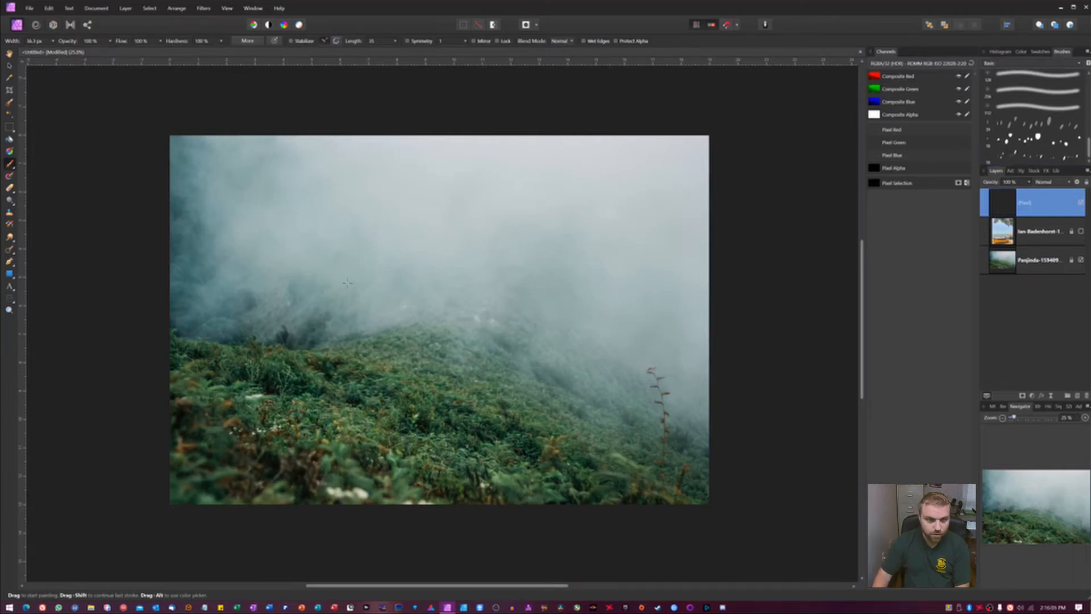
{"action": "key", "text": "bracketright"}
{"action": "key", "text": "bracketright"}
{"action": "key", "text": "bracketright"}
{"action": "key", "text": "bracketright"}
{"action": "key", "text": "bracketright"}
{"action": "key", "text": "bracketright"}
{"action": "key", "text": "bracketright"}
{"action": "key", "text": "bracketright"}
{"action": "key", "text": "bracketright"}
{"action": "key", "text": "bracketright"}
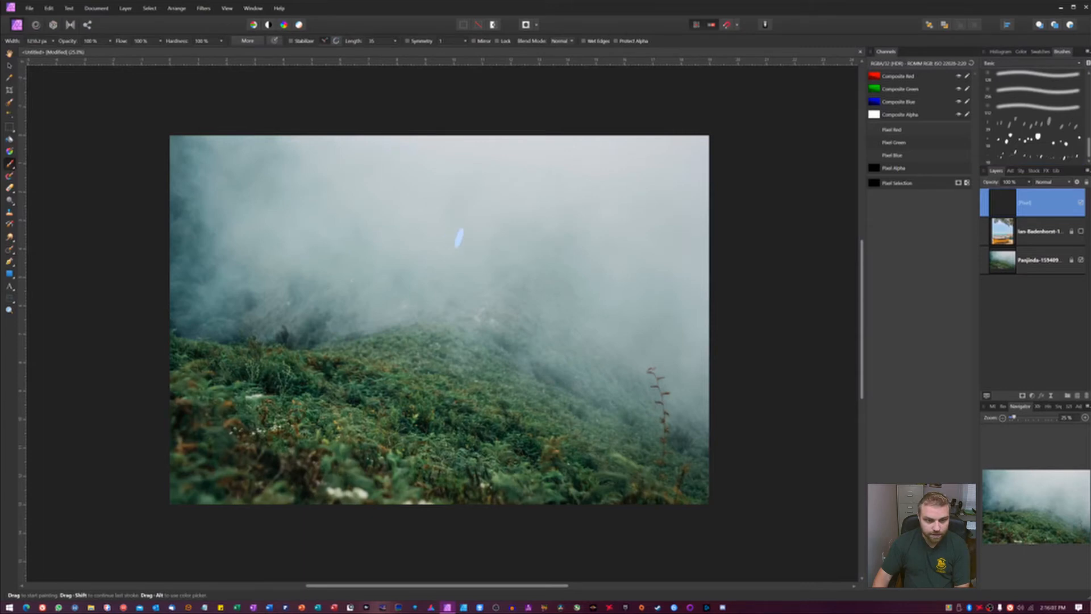
{"action": "left_click", "coordinate": [1020, 52]}
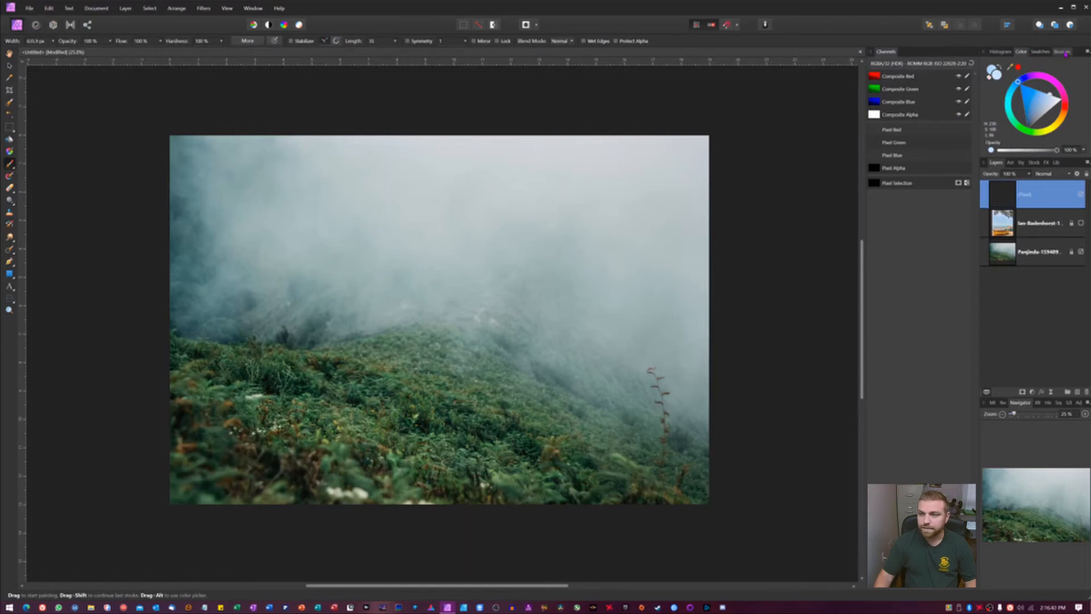
{"action": "left_click", "coordinate": [1061, 52]}
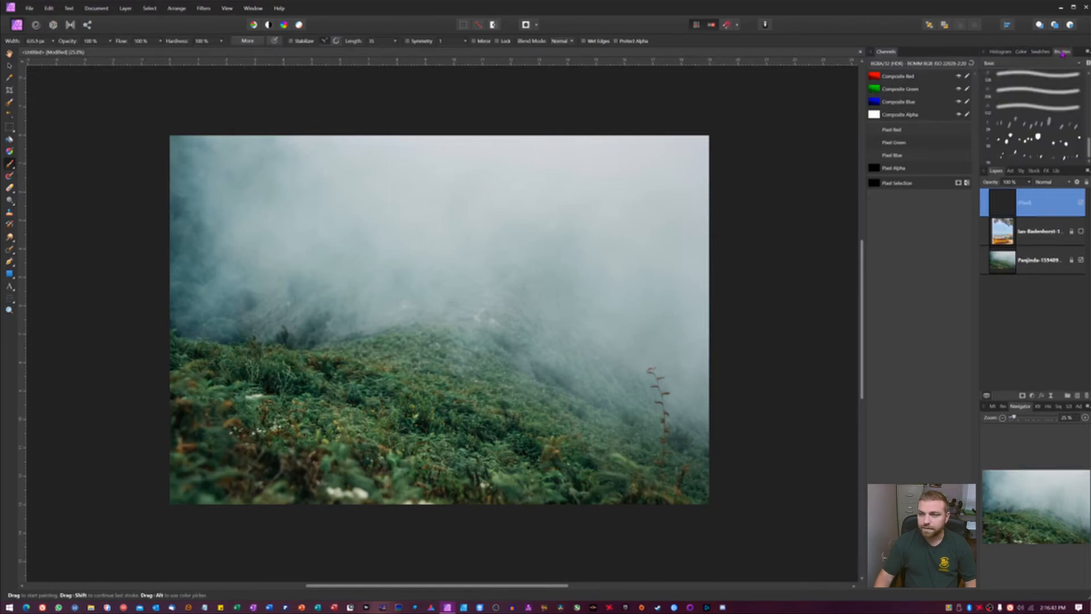
{"action": "left_click", "coordinate": [1028, 159]}
{"action": "scroll", "coordinate": [500, 256], "scroll_direction": "down", "scroll_amount": 1}
{"action": "scroll", "coordinate": [499, 256], "scroll_direction": "up", "scroll_amount": 1}
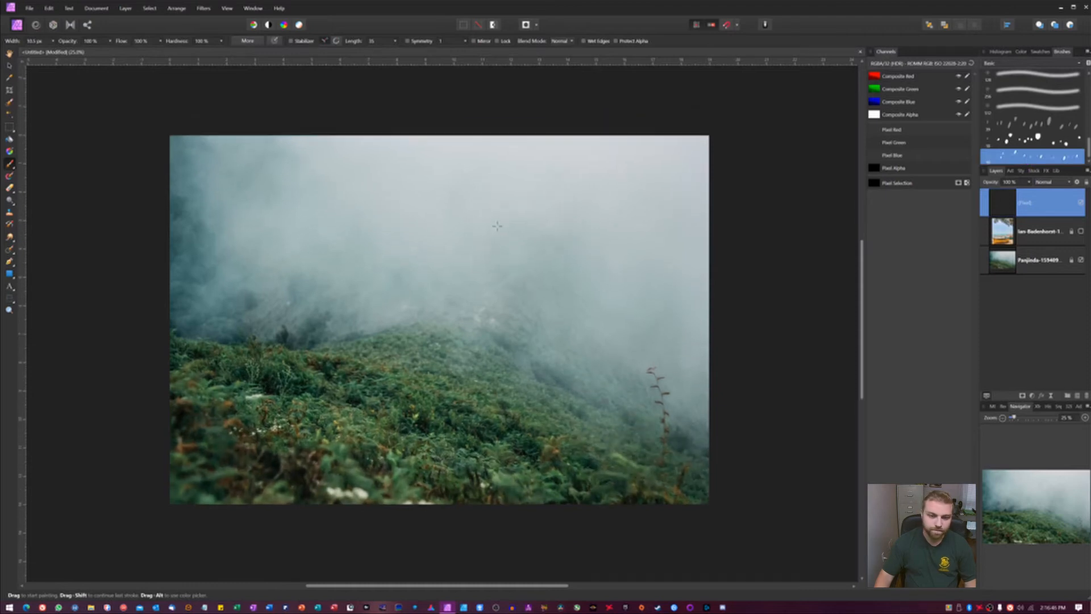
{"action": "key", "text": "]"}
{"action": "key", "text": "]"}
{"action": "key", "text": "]"}
{"action": "key", "text": "]"}
{"action": "key", "text": "]"}
{"action": "key", "text": "]"}
{"action": "key", "text": "]"}
{"action": "key", "text": "]"}
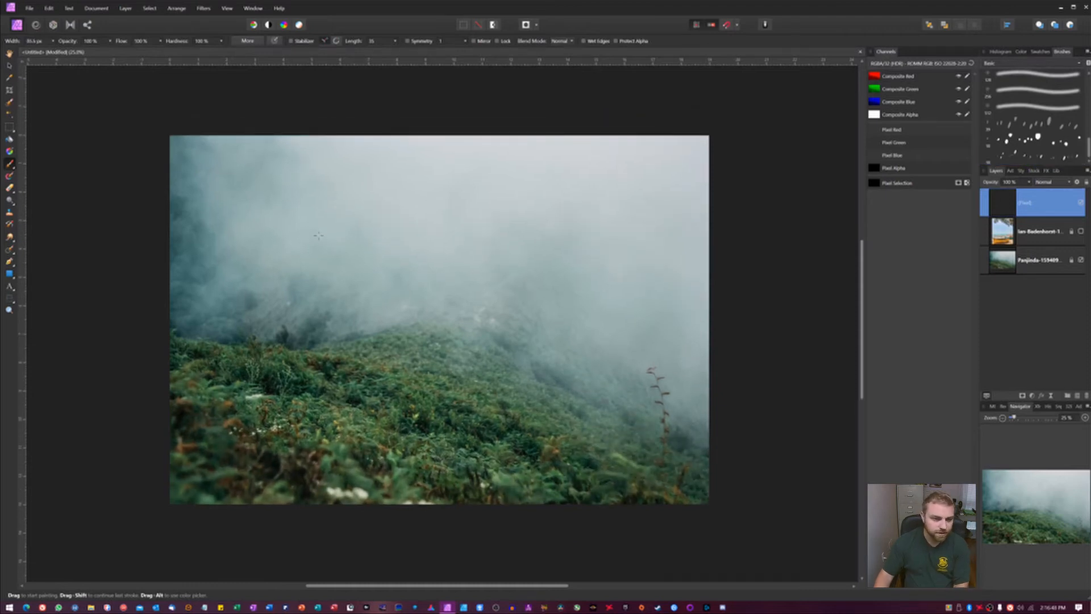
{"action": "key", "text": "]"}
{"action": "key", "text": "]"}
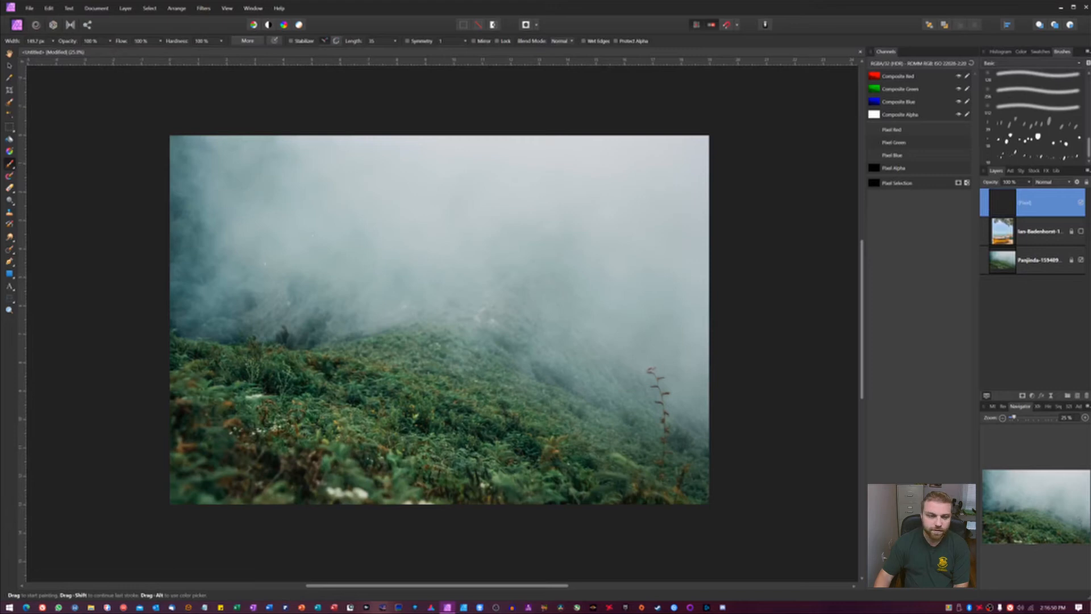
Step: Paint scattered particle strokes across the whole photo on the pixel layer, reducing the brush size between strokes
{"action": "mouse_move", "coordinate": [183, 176]}
{"action": "left_mouse_down"}
{"action": "mouse_move", "coordinate": [102, 251]}
{"action": "mouse_move", "coordinate": [177, 270]}
{"action": "mouse_move", "coordinate": [44, 402]}
{"action": "mouse_move", "coordinate": [216, 505]}
{"action": "mouse_move", "coordinate": [293, 501]}
{"action": "left_mouse_up"}
{"action": "key", "text": "["}
{"action": "key", "text": "["}
{"action": "key", "text": "["}
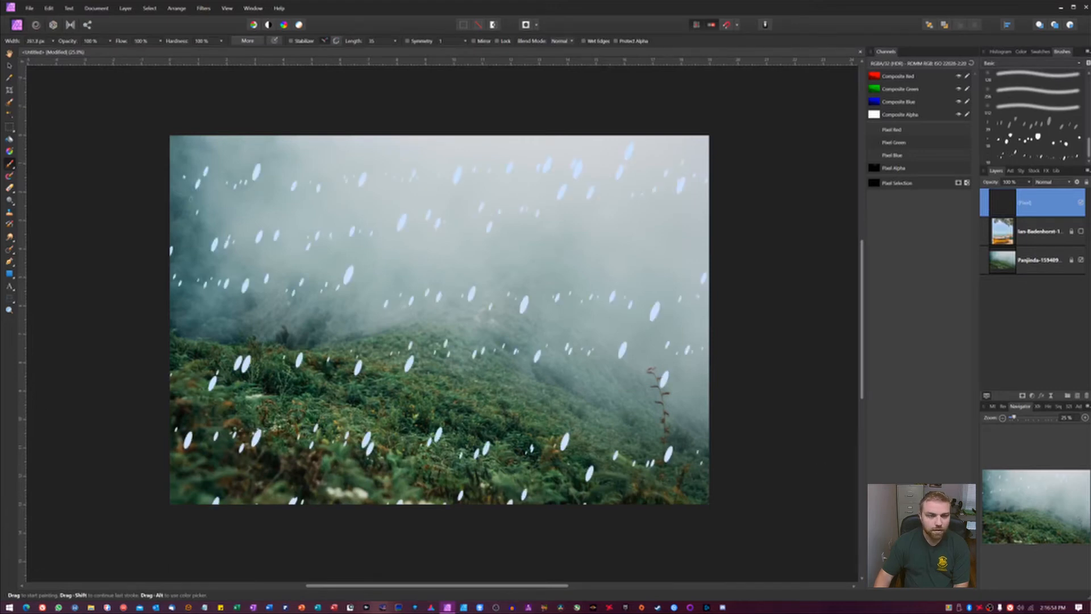
{"action": "mouse_move", "coordinate": [191, 199]}
{"action": "left_mouse_down"}
{"action": "mouse_move", "coordinate": [324, 418]}
{"action": "mouse_move", "coordinate": [642, 482]}
{"action": "left_mouse_up"}
{"action": "mouse_move", "coordinate": [227, 221]}
{"action": "left_mouse_down"}
{"action": "mouse_move", "coordinate": [540, 220]}
{"action": "mouse_move", "coordinate": [217, 366]}
{"action": "mouse_move", "coordinate": [670, 290]}
{"action": "left_mouse_up"}
{"action": "left_click_drag", "start_coordinate": [671, 290], "coordinate": [204, 435]}
{"action": "left_click_drag", "start_coordinate": [204, 435], "coordinate": [682, 493]}
{"action": "left_click_drag", "start_coordinate": [267, 199], "coordinate": [559, 151]}
{"action": "left_click_drag", "start_coordinate": [691, 234], "coordinate": [216, 211]}
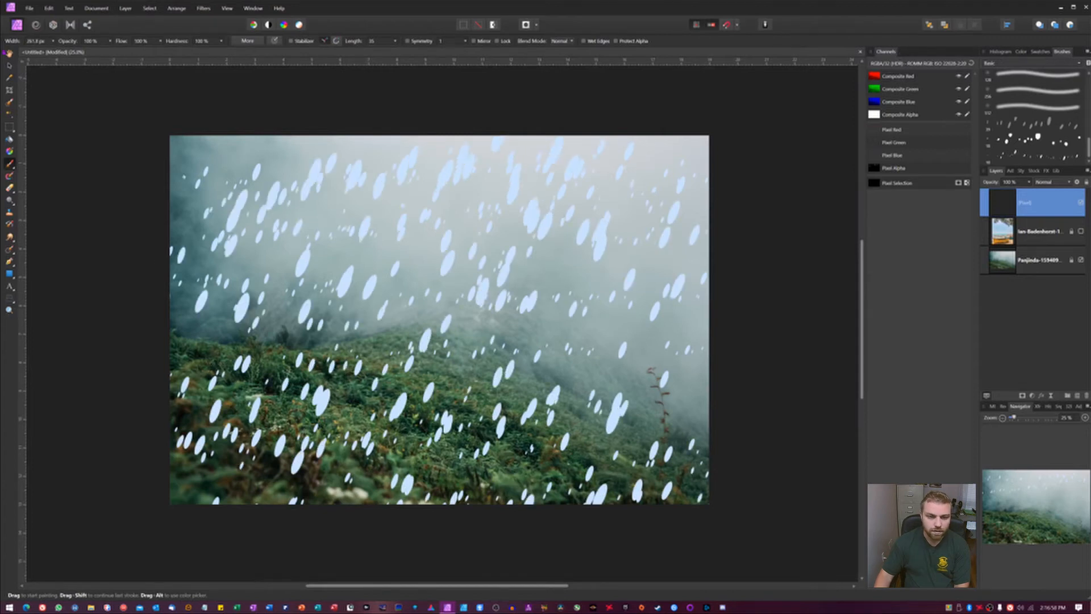
Step: Reduce the brush size a few more steps
{"action": "key", "text": "["}
{"action": "key", "text": "["}
{"action": "key", "text": "["}
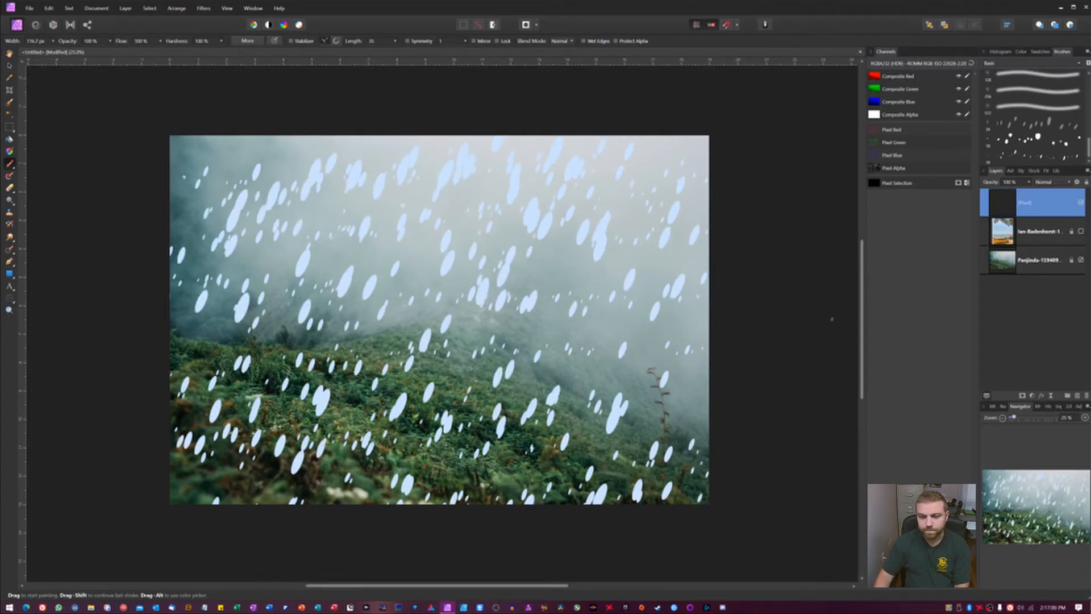
{"action": "key", "text": "["}
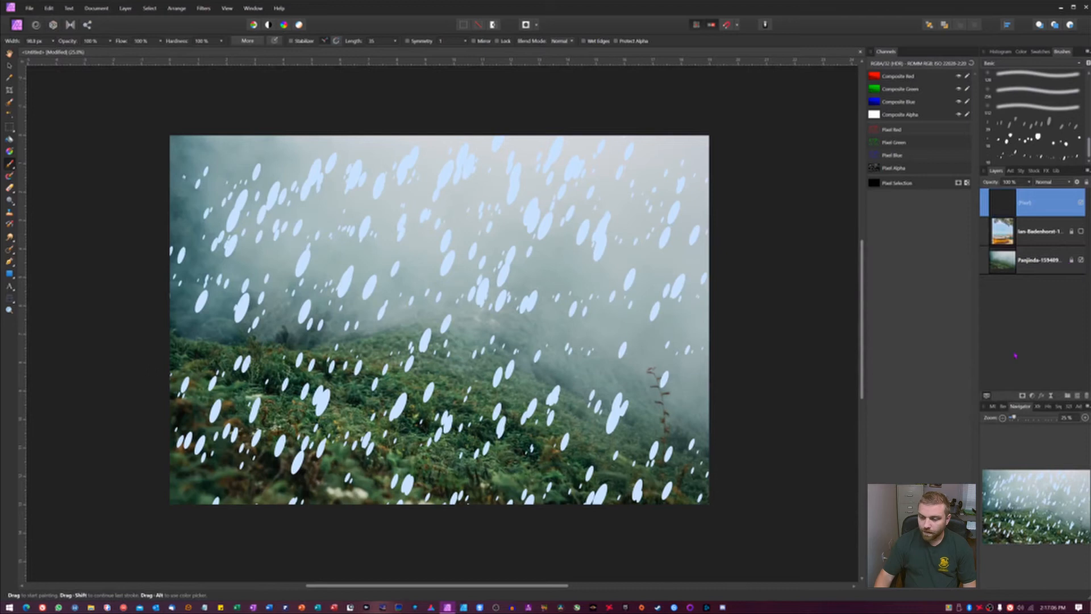
Step: Add an HSL Shift adjustment and pick the blue colour range
{"action": "left_click", "coordinate": [1033, 396]}
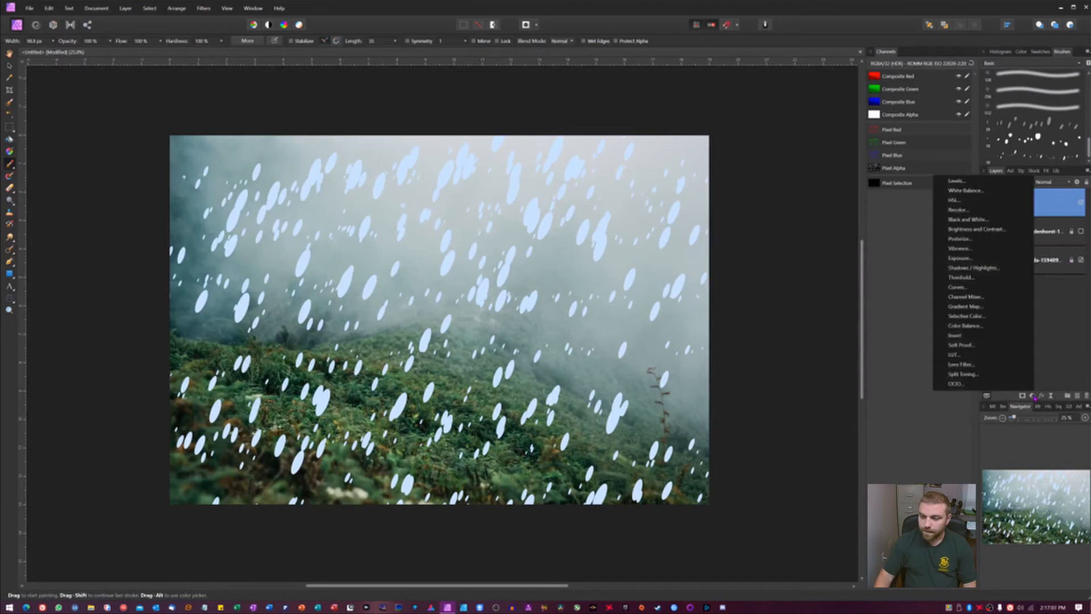
{"action": "left_click", "coordinate": [957, 200]}
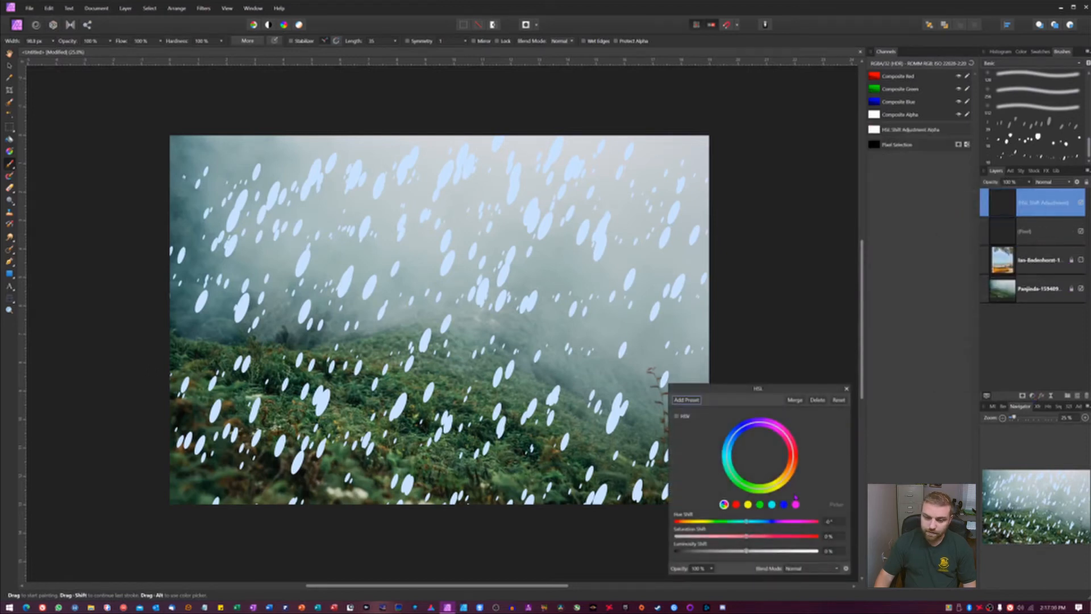
{"action": "left_click", "coordinate": [784, 505]}
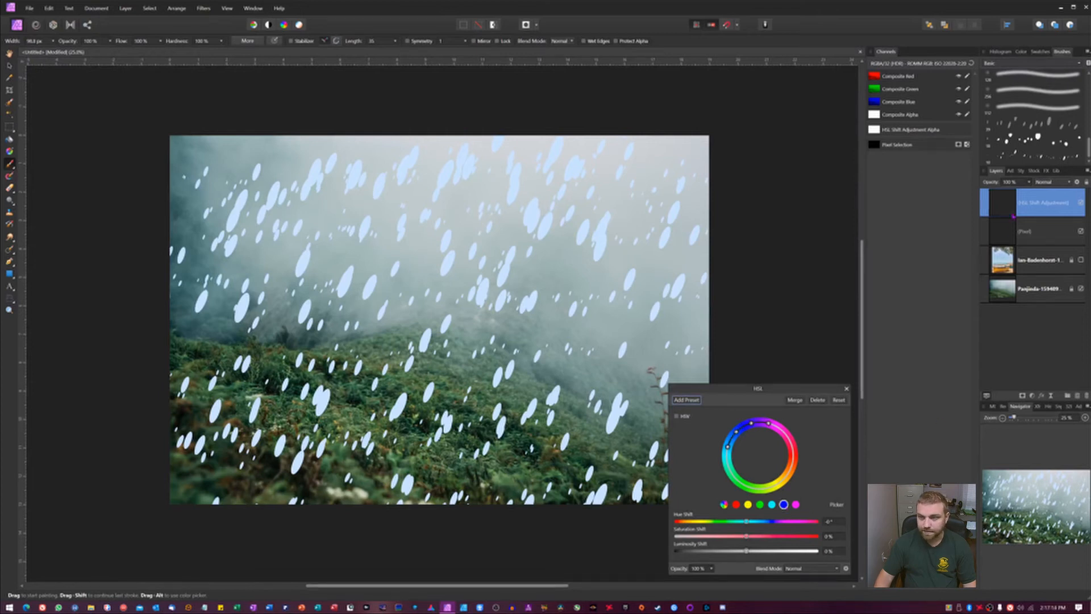
Step: Clip the HSL adjustment into the particle pixel layer
{"action": "left_click_drag", "start_coordinate": [1009, 211], "coordinate": [1014, 230]}
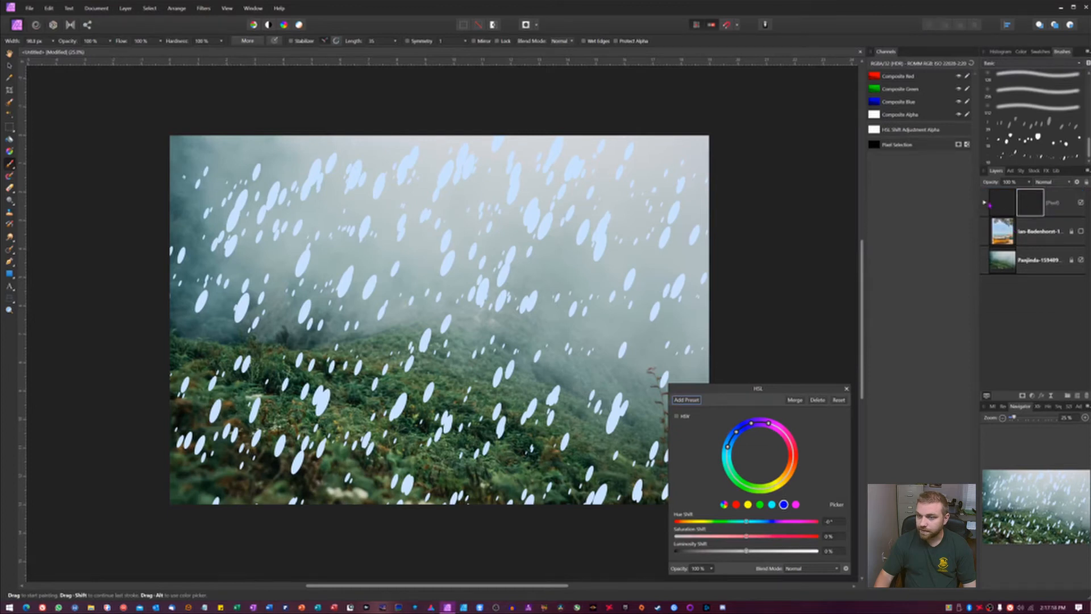
{"action": "left_click", "coordinate": [985, 203]}
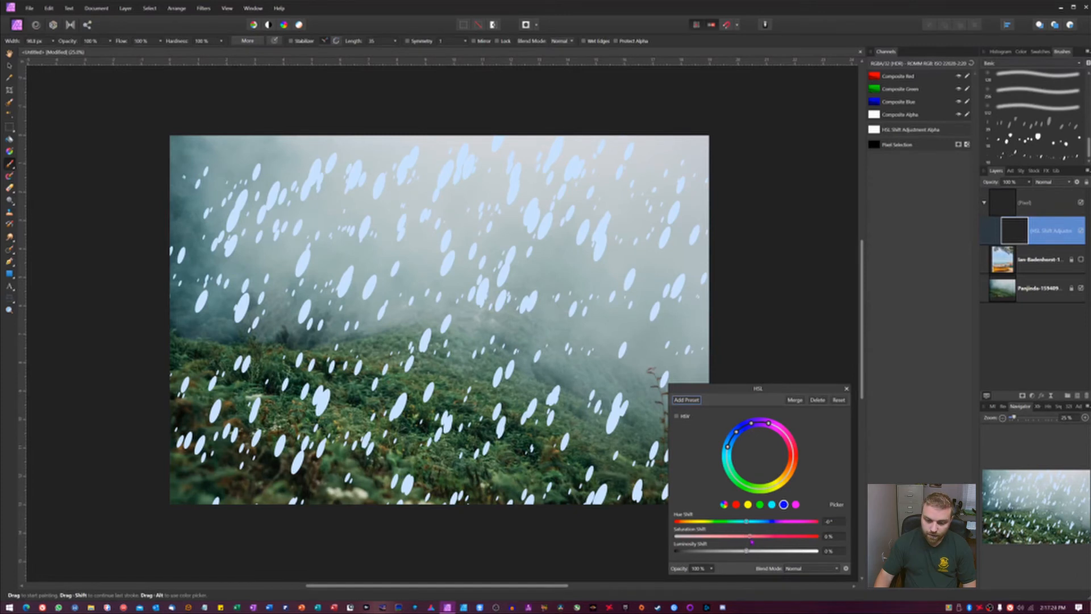
Step: Set the HSL saturation shift to 74%, luminosity shift to 39% and hue shift to -6°
{"action": "left_click_drag", "start_coordinate": [750, 536], "coordinate": [797, 536]}
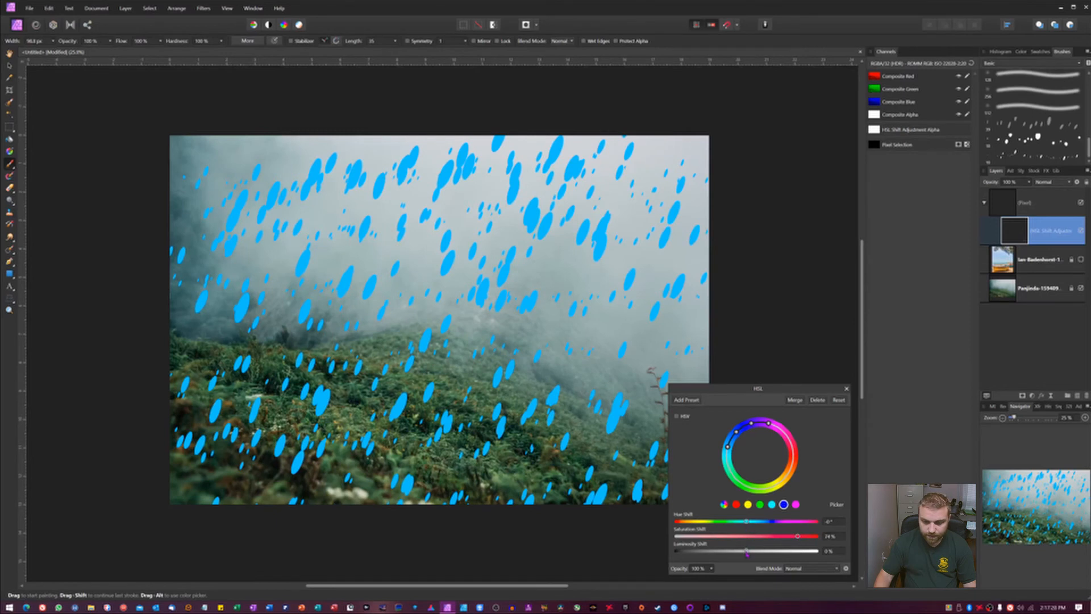
{"action": "left_click_drag", "start_coordinate": [747, 551], "coordinate": [774, 551]}
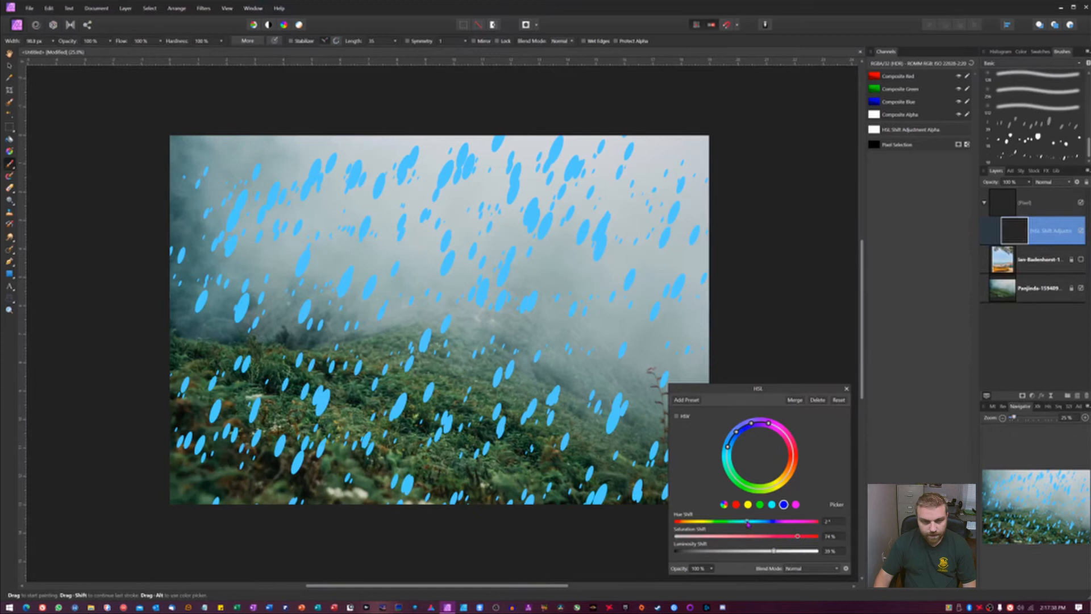
{"action": "mouse_move", "coordinate": [748, 523]}
{"action": "left_mouse_down"}
{"action": "mouse_move", "coordinate": [811, 524]}
{"action": "mouse_move", "coordinate": [743, 530]}
{"action": "left_mouse_up"}
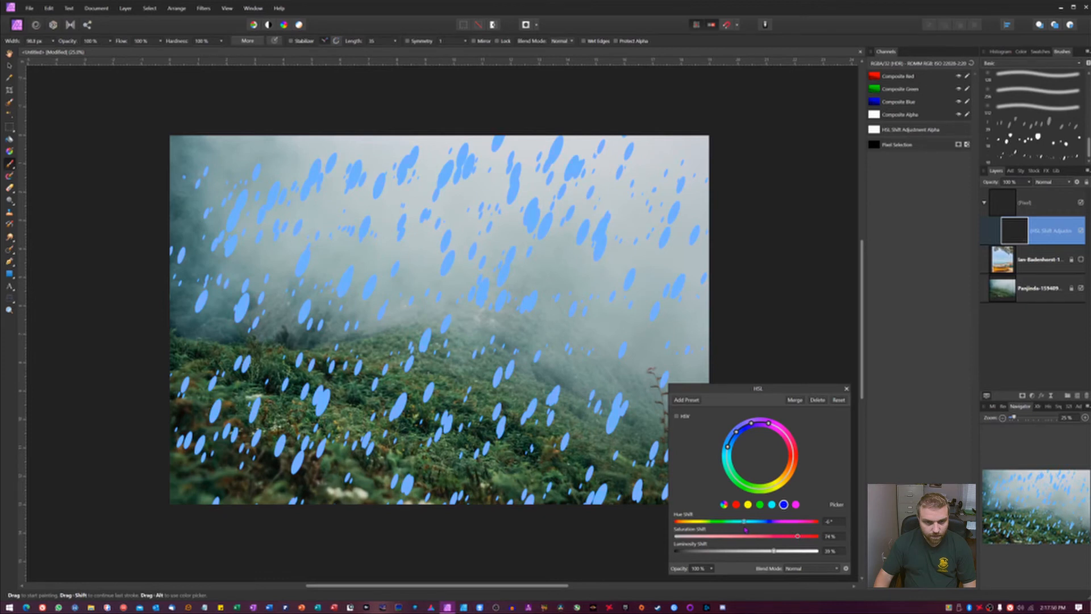
Step: Set the HSL saturation shift to -17% and luminosity shift to 21%, then close the HSL dialog
{"action": "mouse_move", "coordinate": [745, 529]}
{"action": "left_mouse_down"}
{"action": "mouse_move", "coordinate": [755, 536]}
{"action": "mouse_move", "coordinate": [733, 551]}
{"action": "mouse_move", "coordinate": [761, 551]}
{"action": "left_mouse_up"}
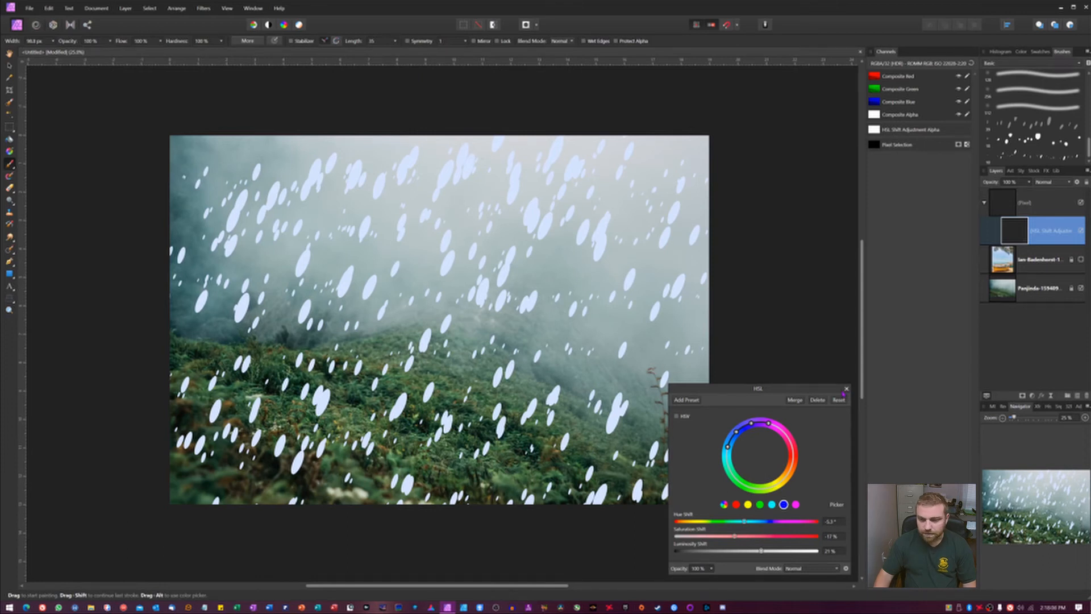
{"action": "left_click", "coordinate": [846, 389]}
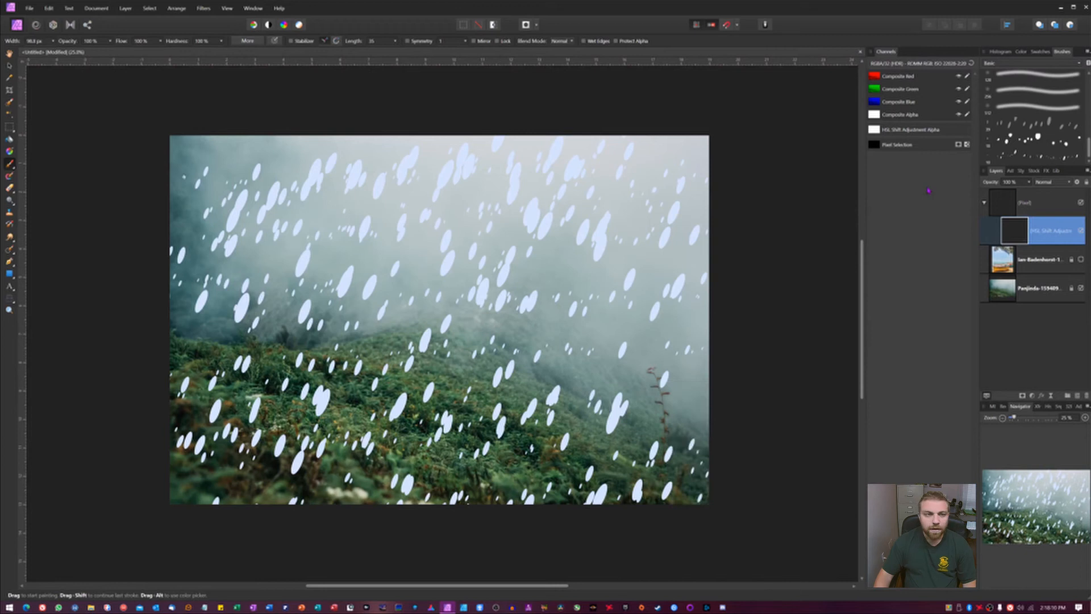
Step: Add a Motion Blur live filter with a radius of 100 px
{"action": "left_click", "coordinate": [1051, 397]}
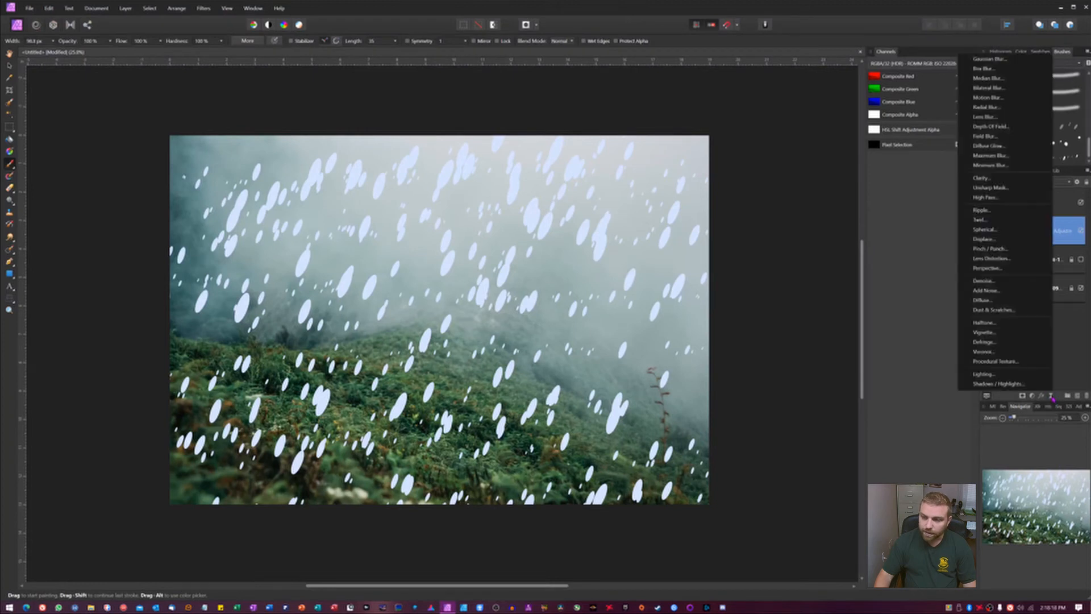
{"action": "left_click", "coordinate": [985, 101]}
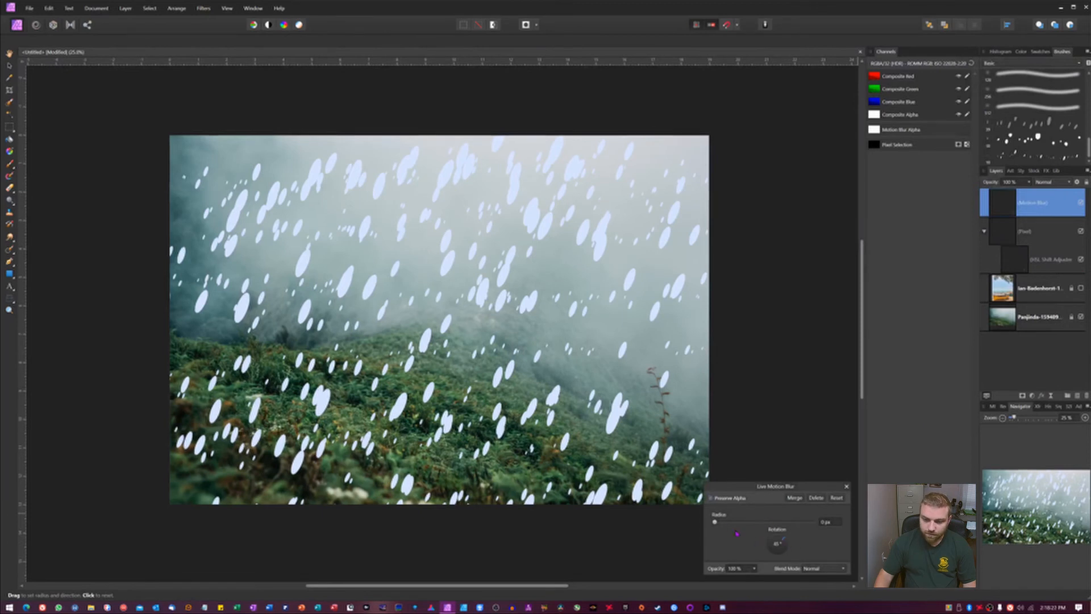
{"action": "left_click_drag", "start_coordinate": [715, 522], "coordinate": [812, 522]}
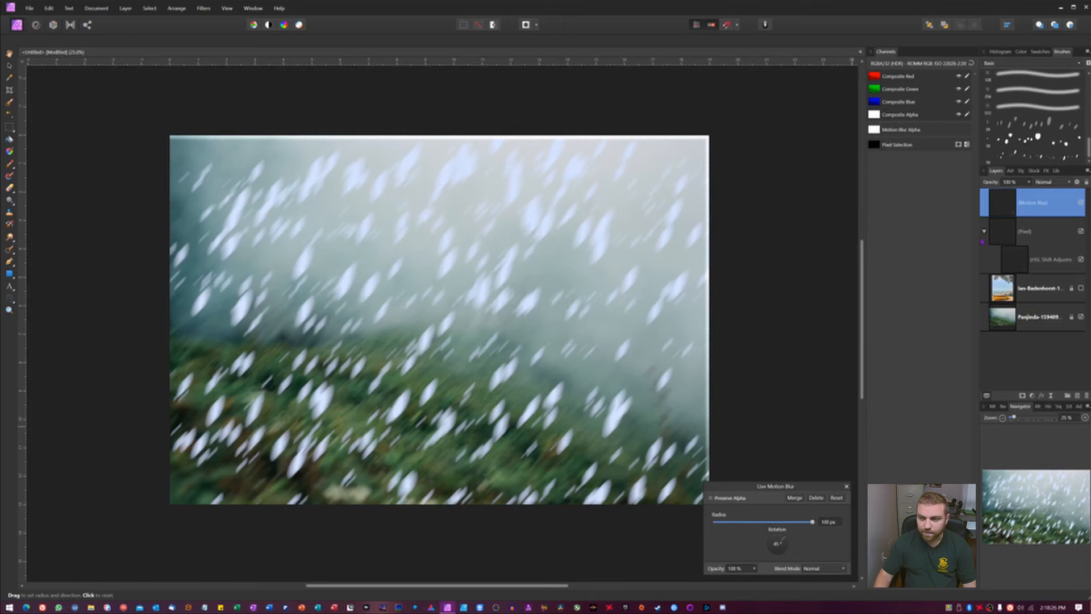
Step: Move the Motion Blur filter into the particle pixel layer group, keeping its rotation at 45°
{"action": "left_click_drag", "start_coordinate": [1004, 203], "coordinate": [1018, 232]}
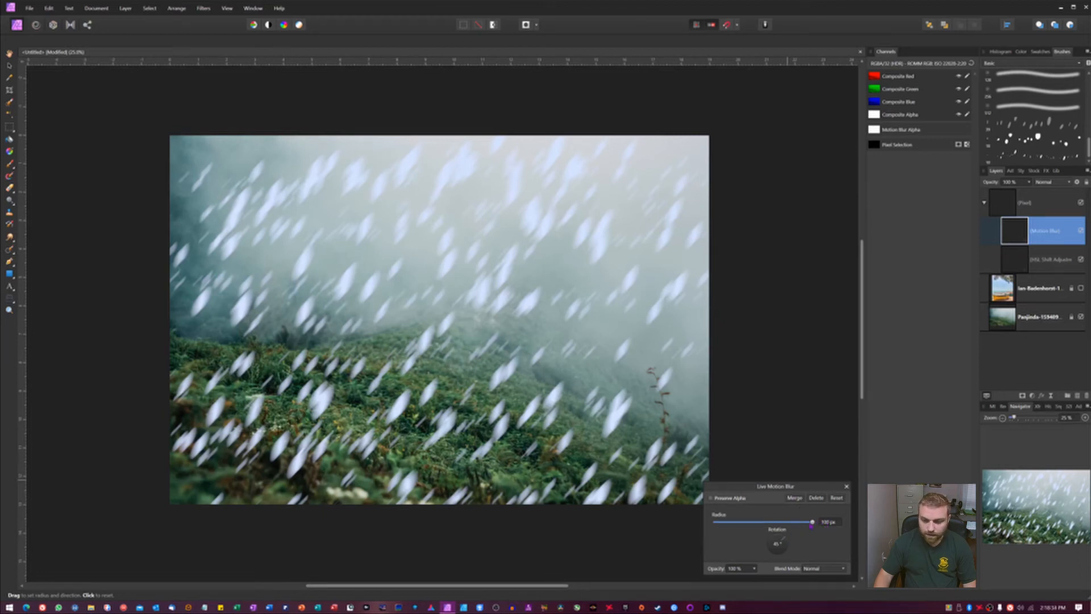
{"action": "left_click_drag", "start_coordinate": [781, 540], "coordinate": [780, 539]}
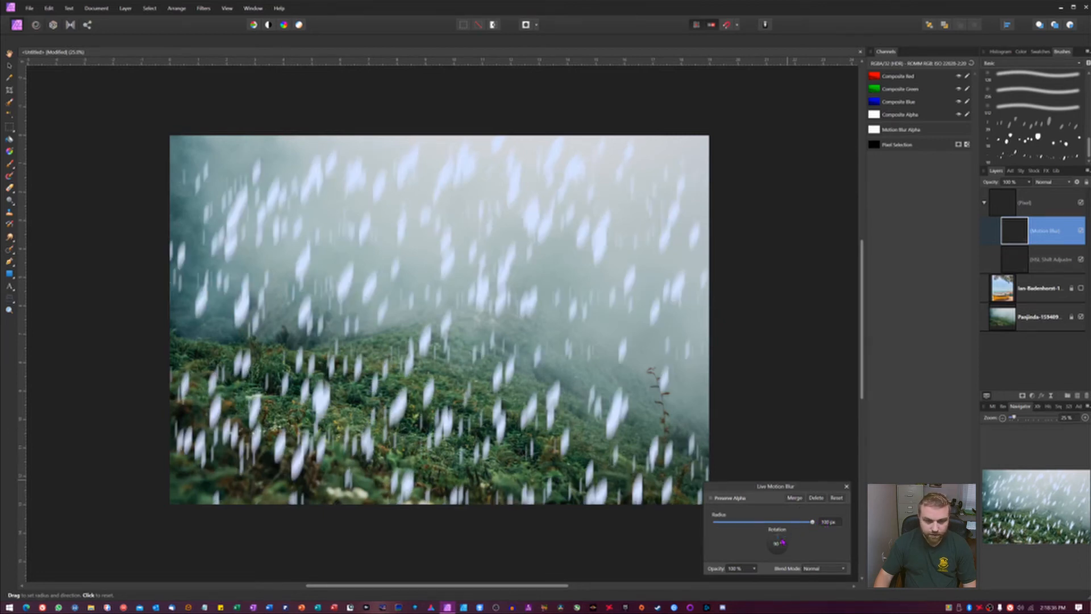
{"action": "left_click", "coordinate": [784, 539]}
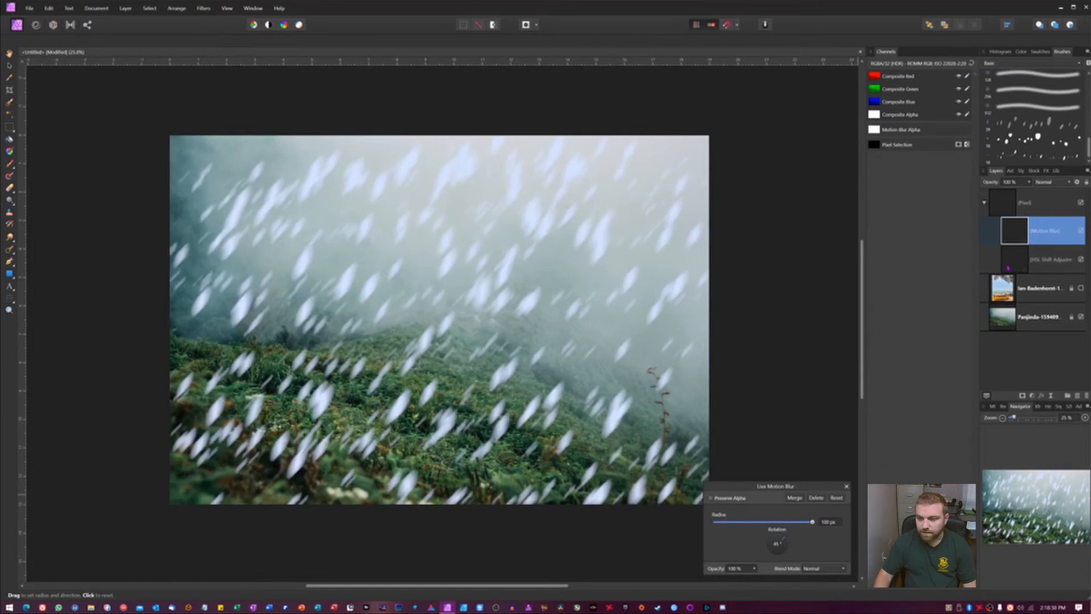
Step: Set the motion blur radius to 150 px and close the filter dialog
{"action": "left_click", "coordinate": [826, 522]}
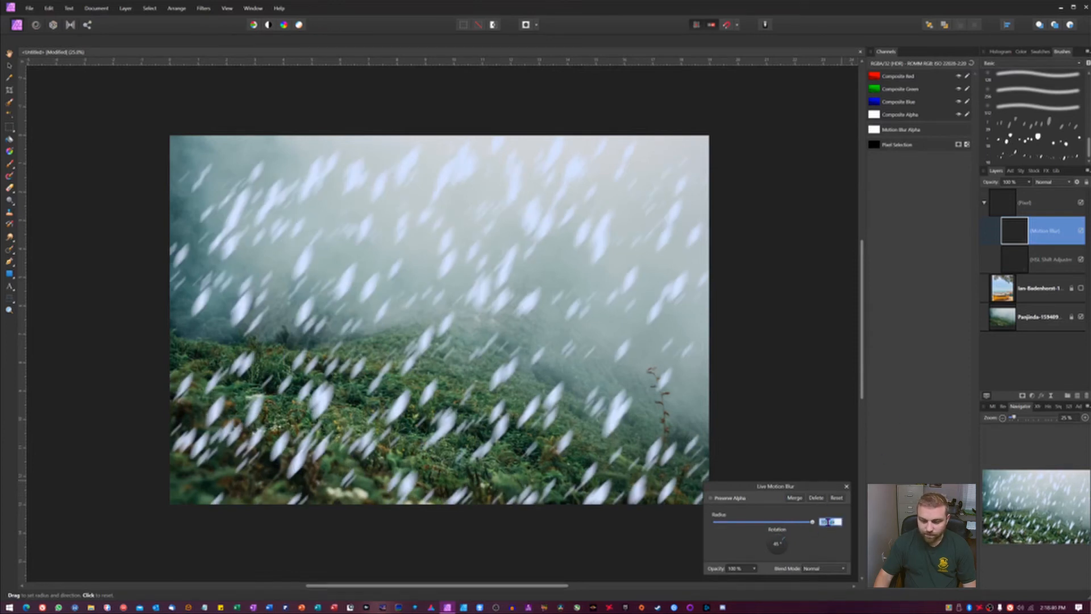
{"action": "type", "text": "150"}
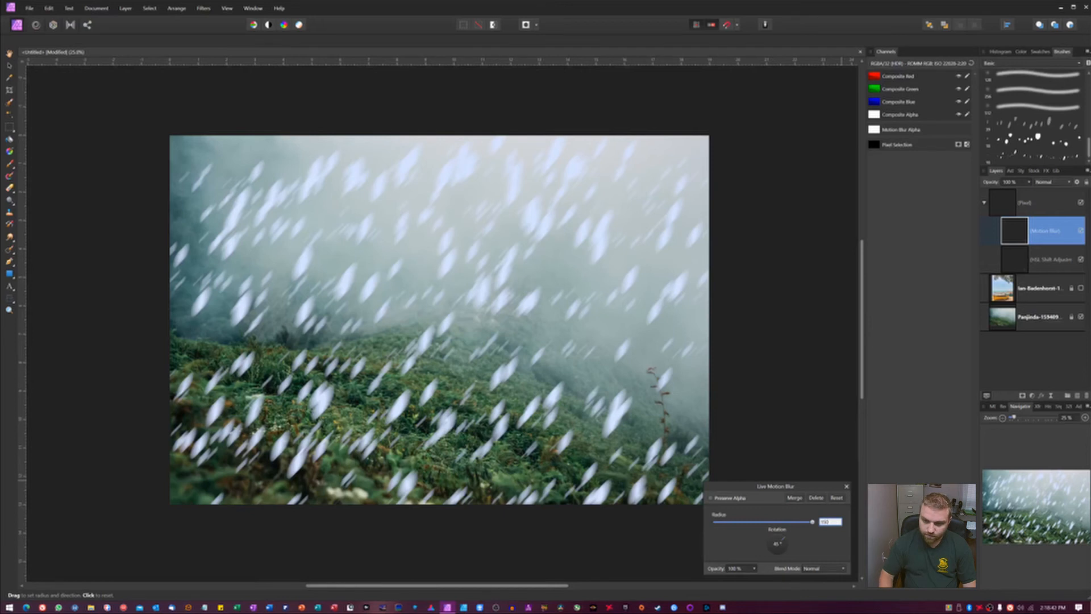
{"action": "key", "text": "Return"}
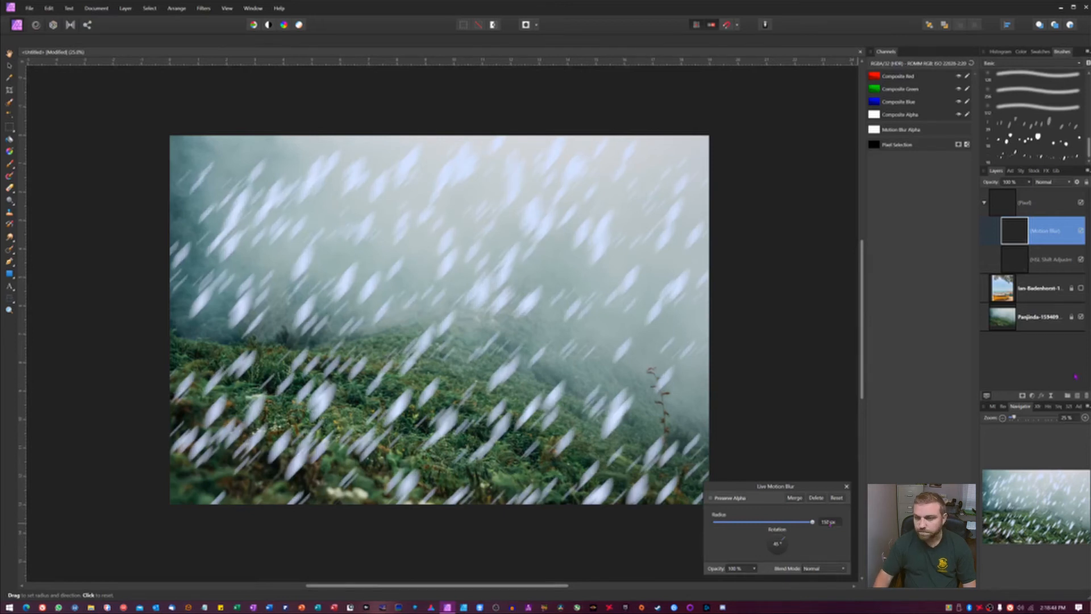
{"action": "left_click", "coordinate": [846, 485]}
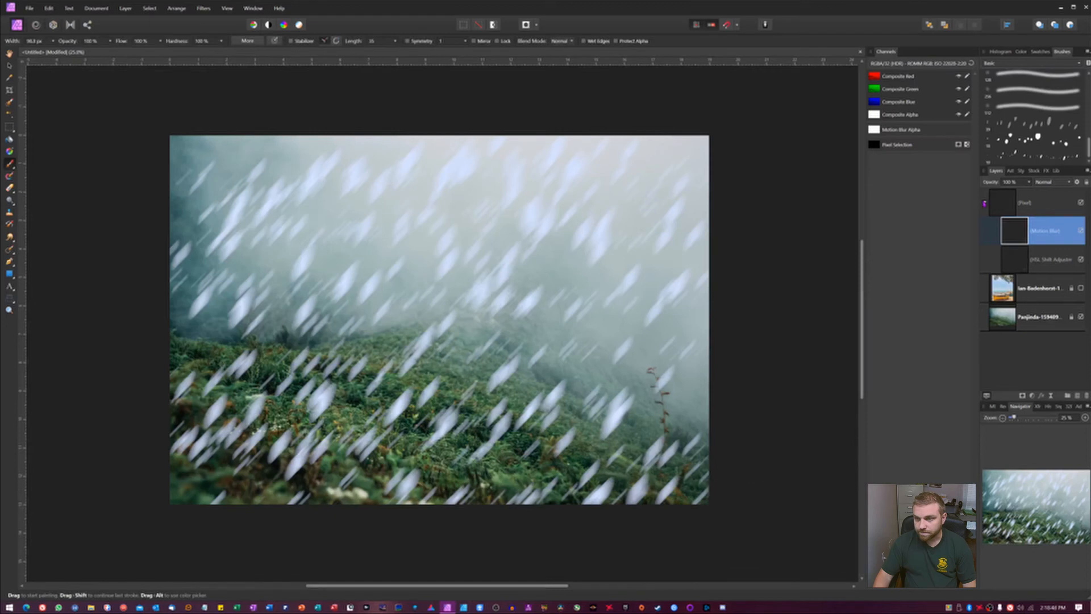
Step: Set the particle pixel layer's blend mode to Soft Light
{"action": "left_click", "coordinate": [984, 203]}
{"action": "left_click", "coordinate": [1003, 203]}
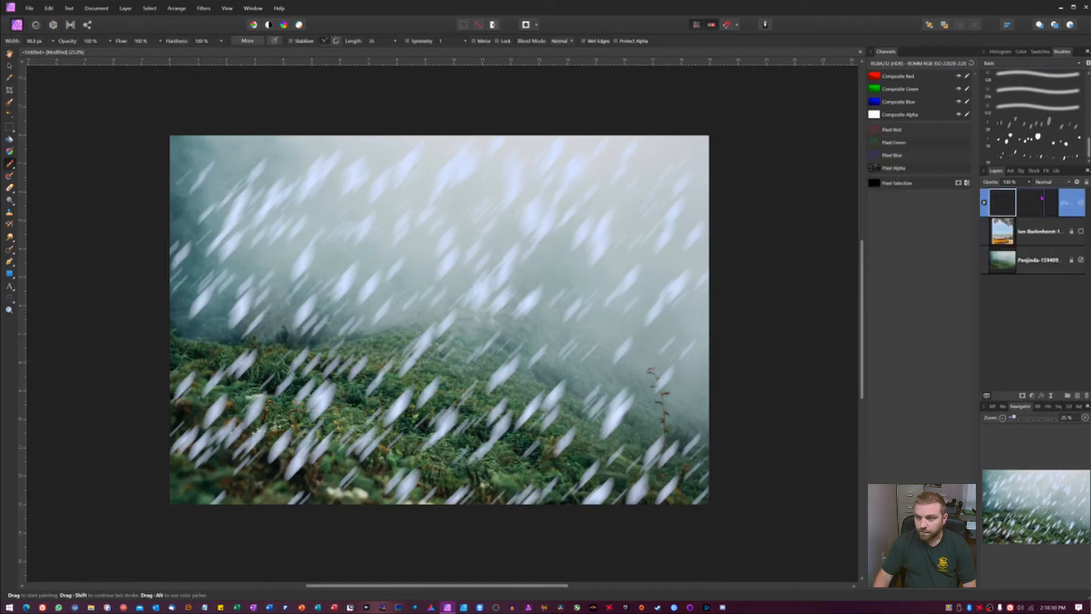
{"action": "left_click", "coordinate": [1051, 182]}
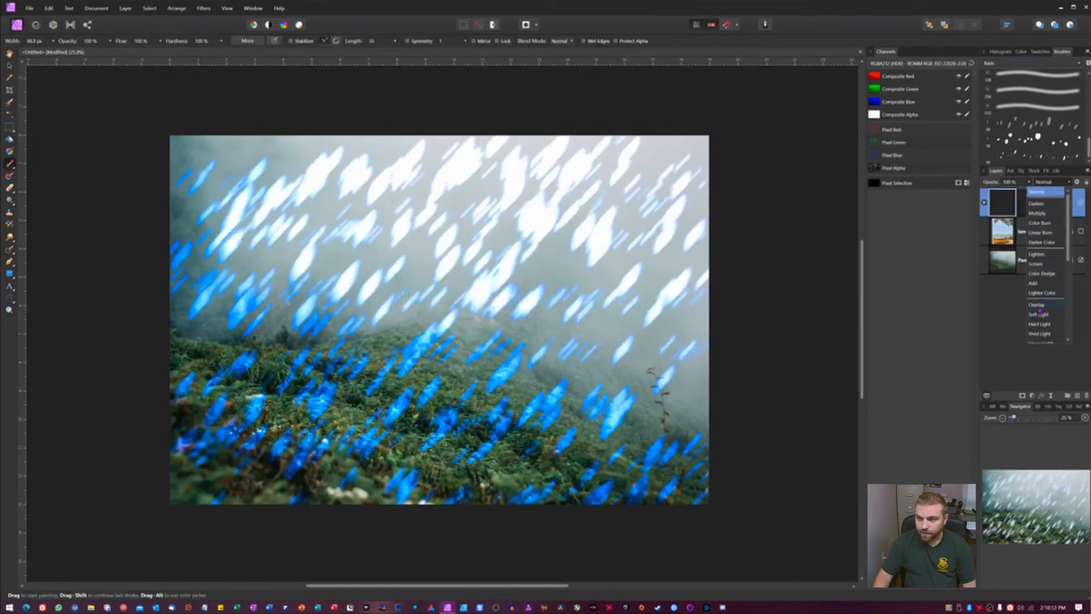
{"action": "left_click", "coordinate": [1040, 316]}
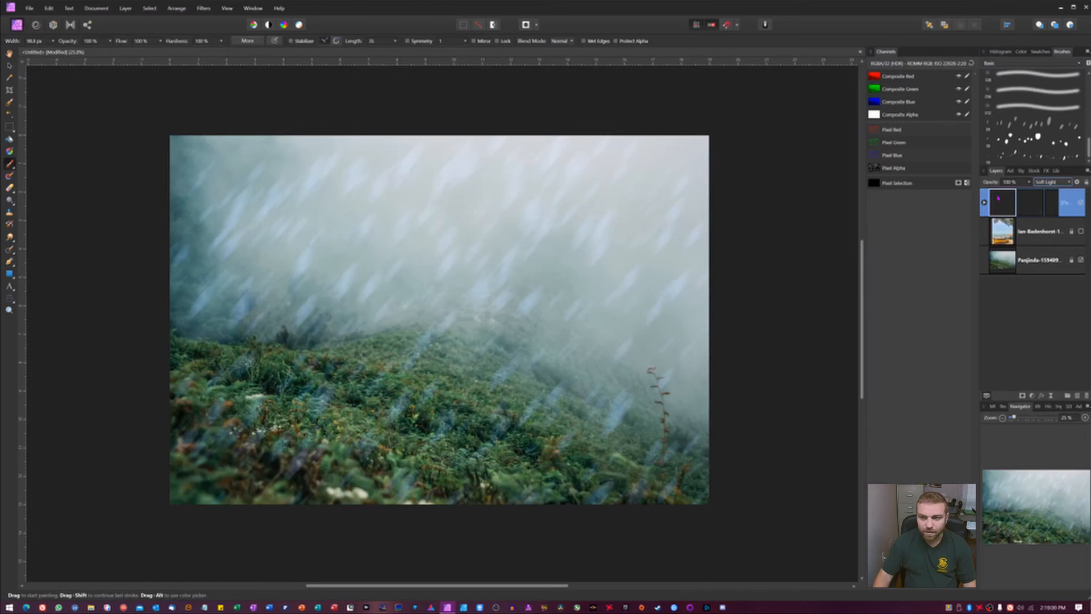
Step: Reopen the Motion Blur filter and try a radius of 200 px
{"action": "left_click", "coordinate": [984, 203]}
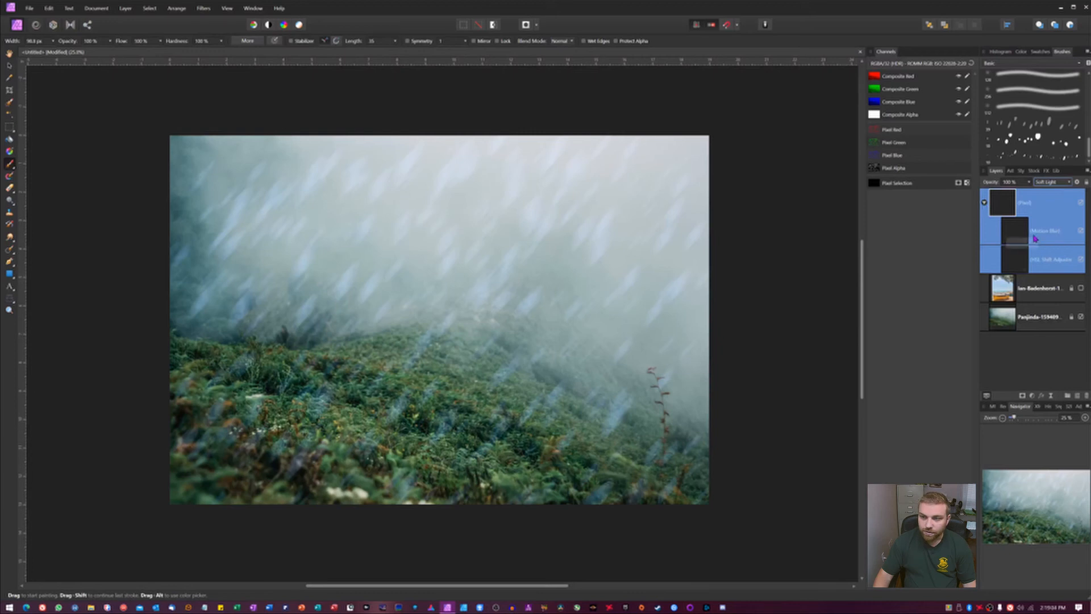
{"action": "double_click", "coordinate": [1021, 238]}
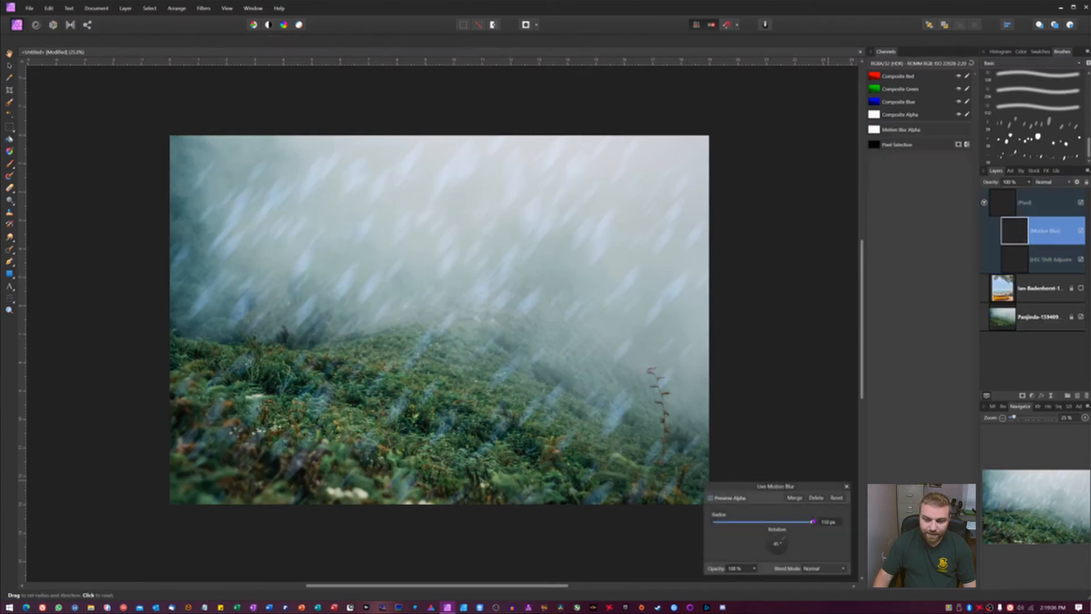
{"action": "left_click", "coordinate": [825, 522]}
{"action": "type", "text": "200"}
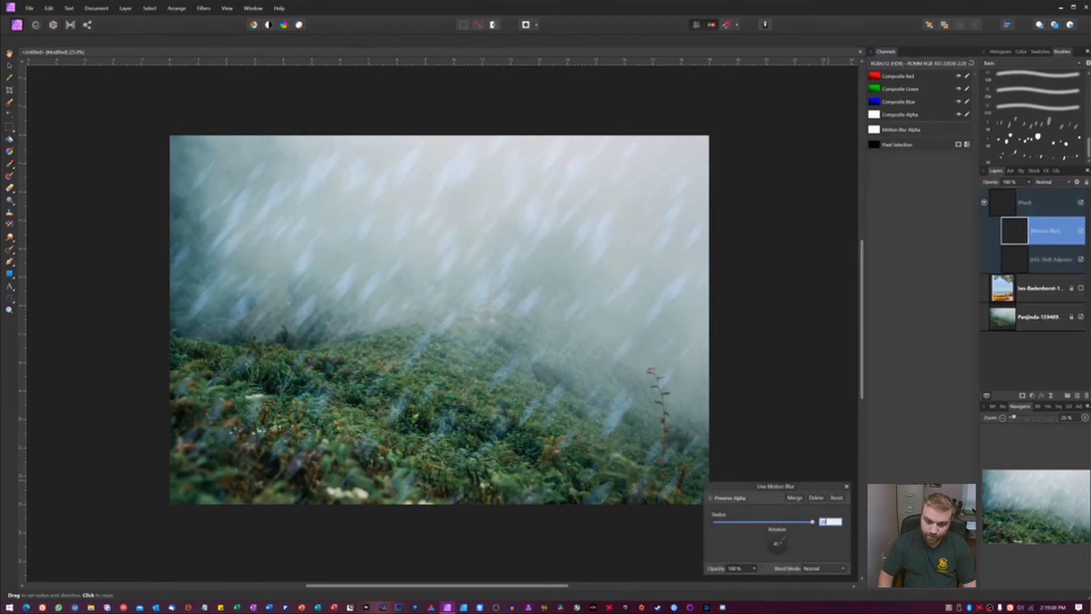
{"action": "key", "text": "Return"}
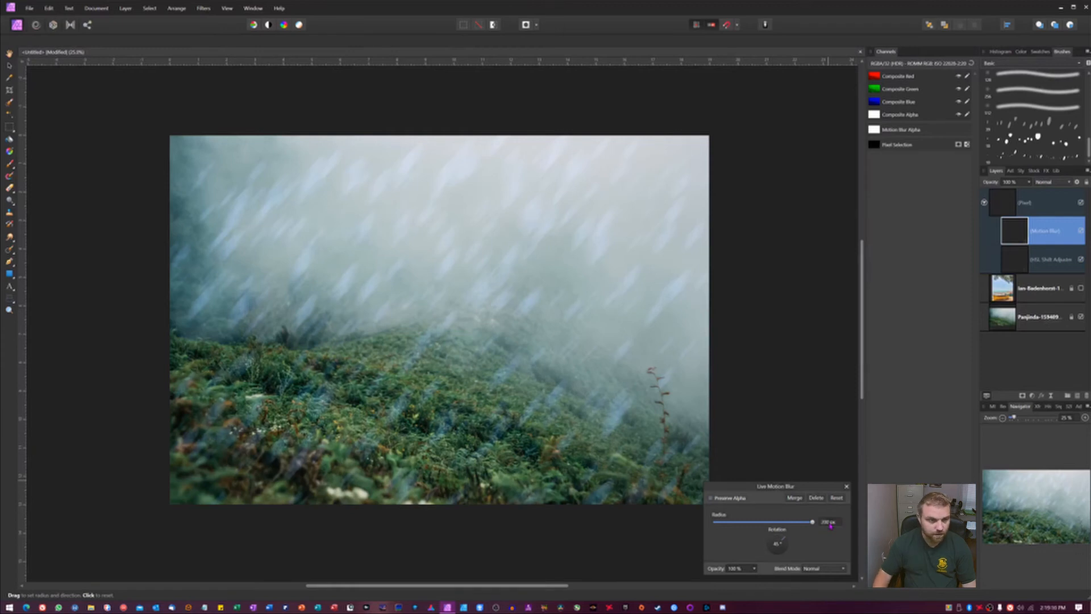
{"action": "left_click", "coordinate": [830, 524]}
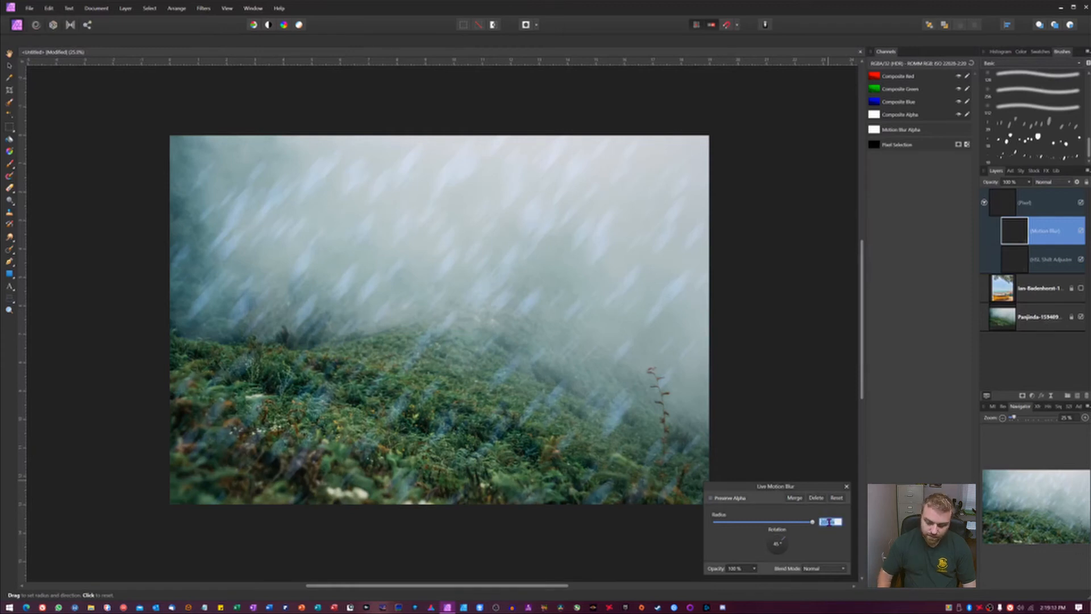
{"action": "key", "text": "Return"}
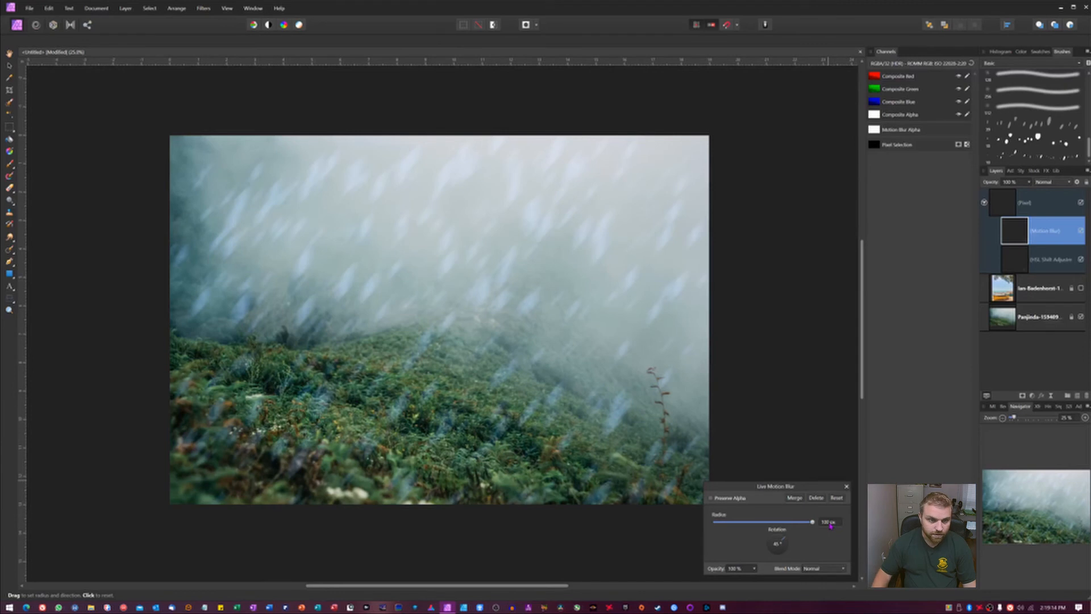
Step: Try a motion blur radius of 120 px, set it back to 150 px and close the filter
{"action": "left_click", "coordinate": [830, 523]}
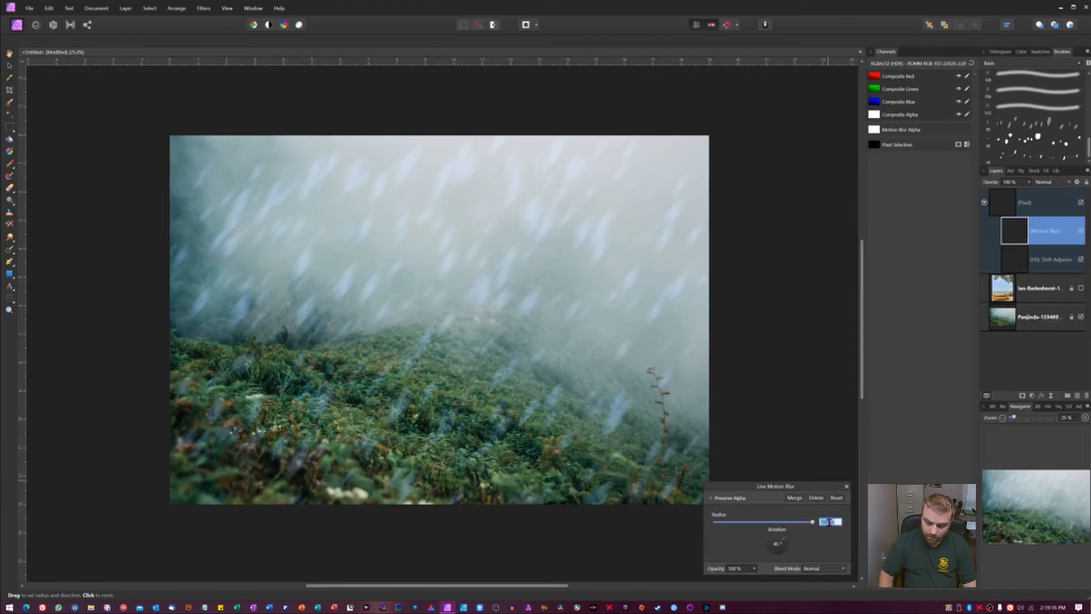
{"action": "type", "text": "120"}
{"action": "key", "text": "Return"}
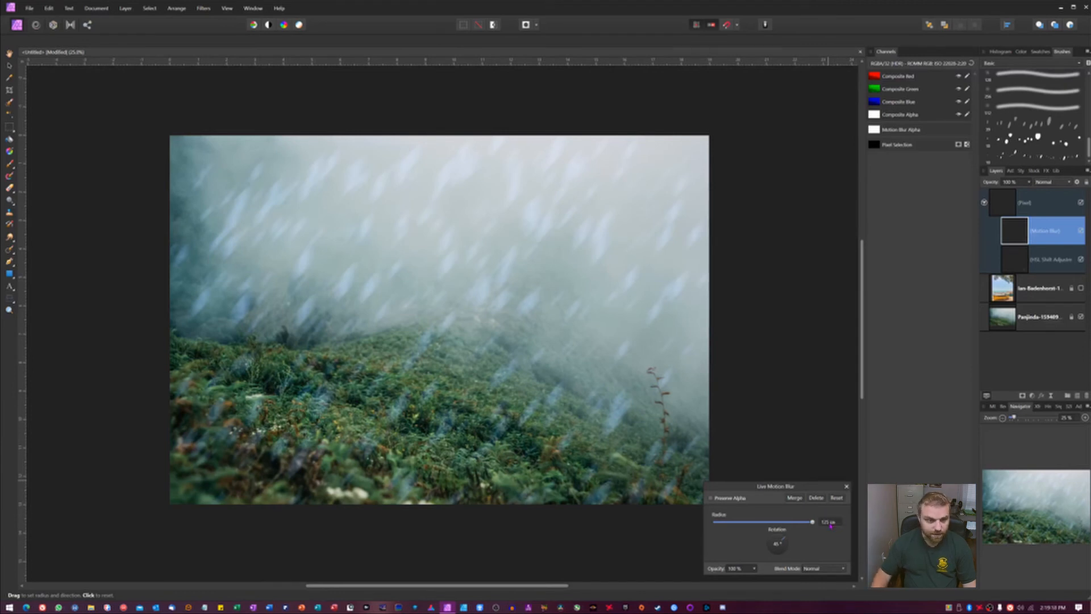
{"action": "left_click", "coordinate": [829, 523]}
{"action": "type", "text": "150"}
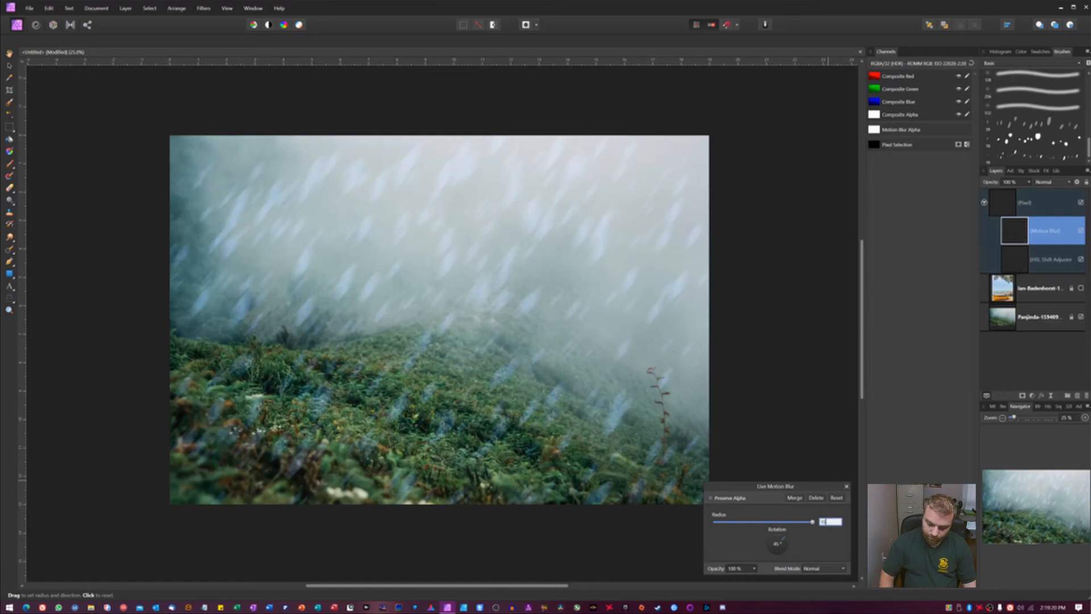
{"action": "key", "text": "Return"}
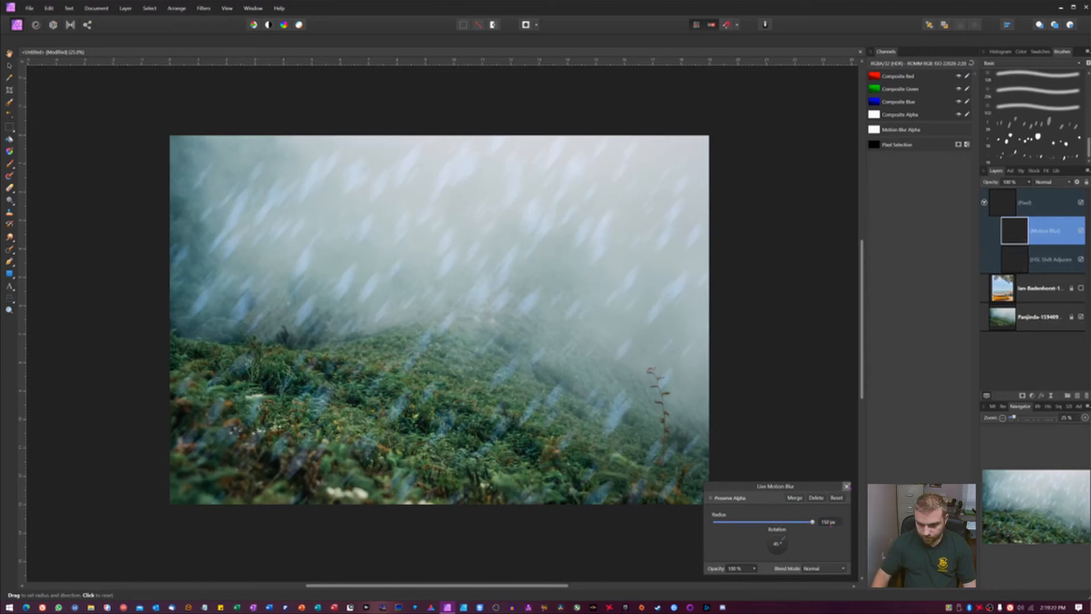
{"action": "left_click", "coordinate": [846, 486]}
{"action": "left_click", "coordinate": [984, 202]}
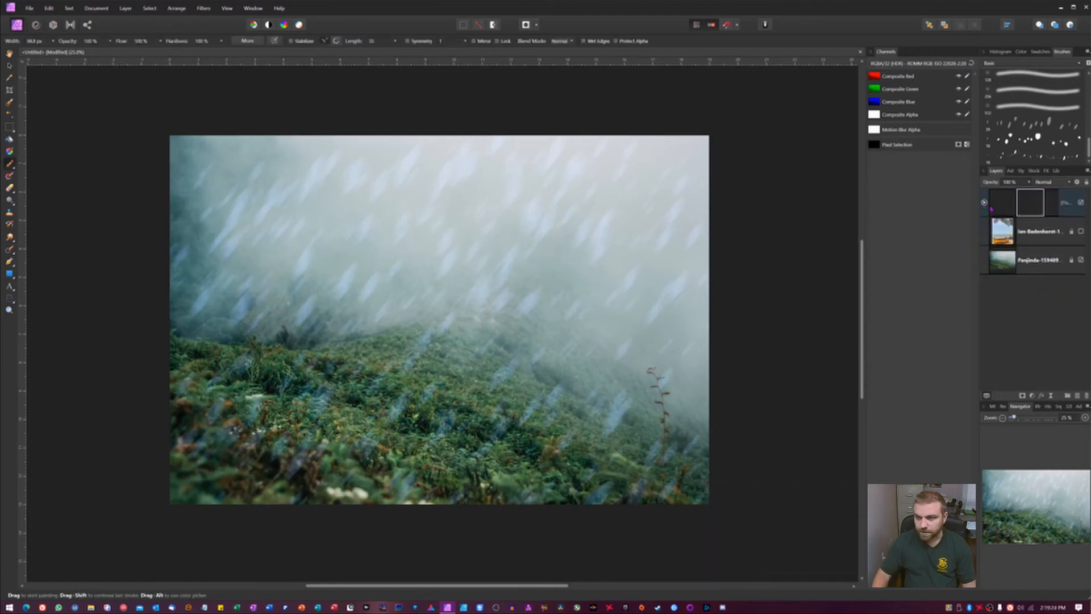
Step: Lower the particle pixel layer's opacity to 40% and toggle its visibility to compare
{"action": "key", "text": "v"}
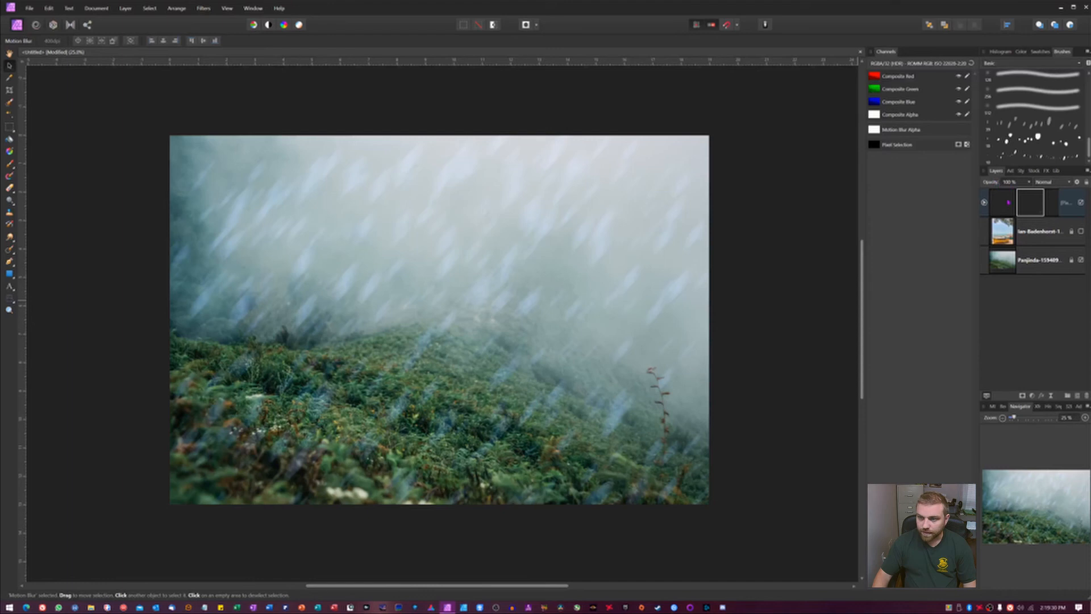
{"action": "left_click", "coordinate": [1009, 201]}
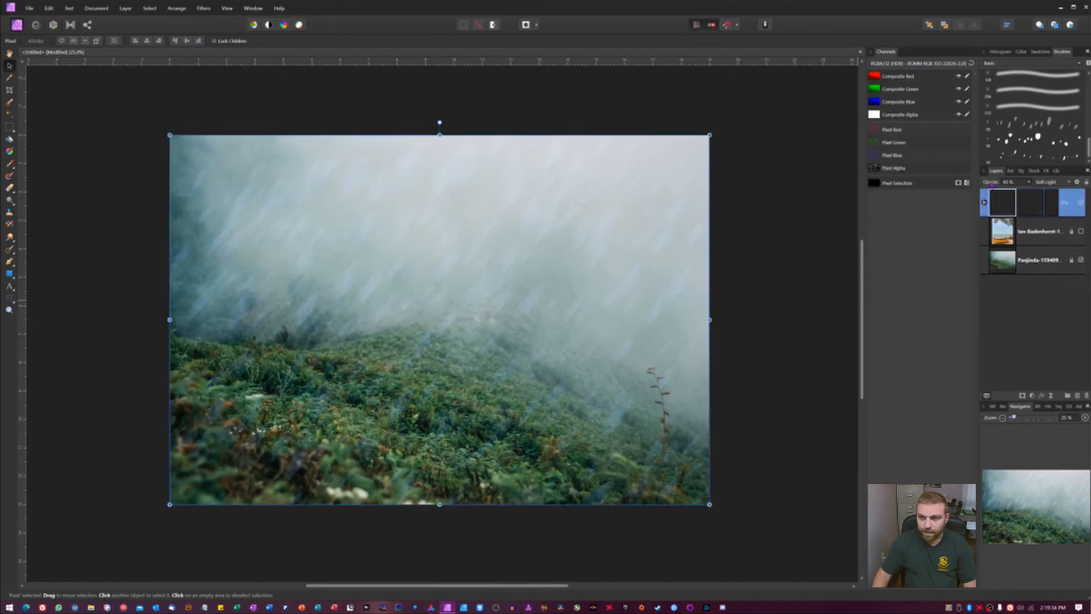
{"action": "left_click_drag", "start_coordinate": [991, 184], "coordinate": [994, 182]}
{"action": "left_click", "coordinate": [1082, 204]}
{"action": "left_click", "coordinate": [1081, 204]}
{"action": "left_click", "coordinate": [1081, 204]}
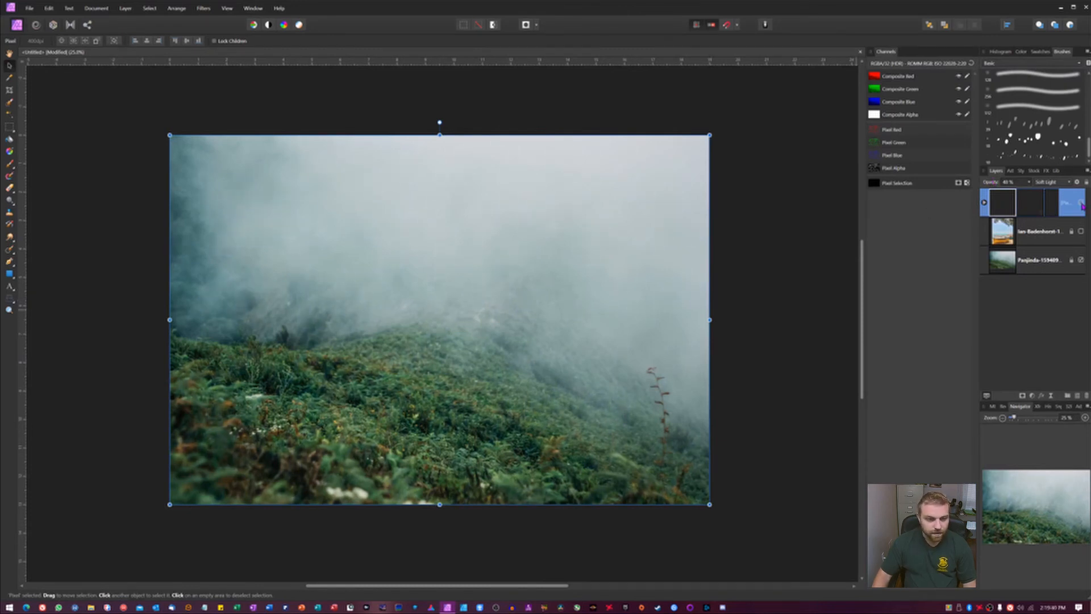
{"action": "left_click", "coordinate": [1082, 203]}
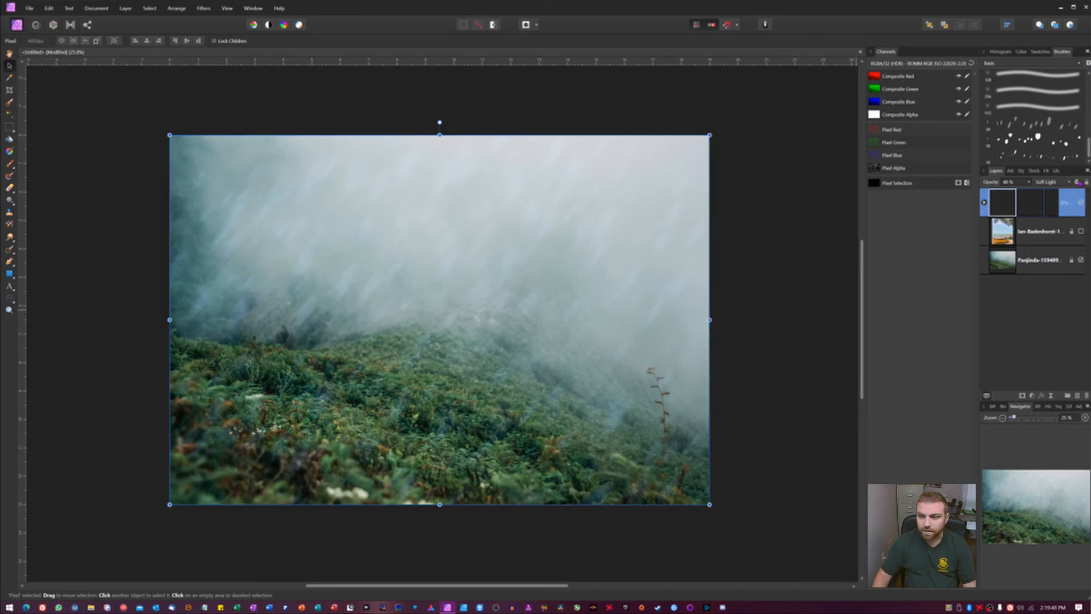
Step: Open the particle layer's blend options and reshape the source layer range curve to reduce the particles' opacity in brighter tones
{"action": "left_click", "coordinate": [1079, 183]}
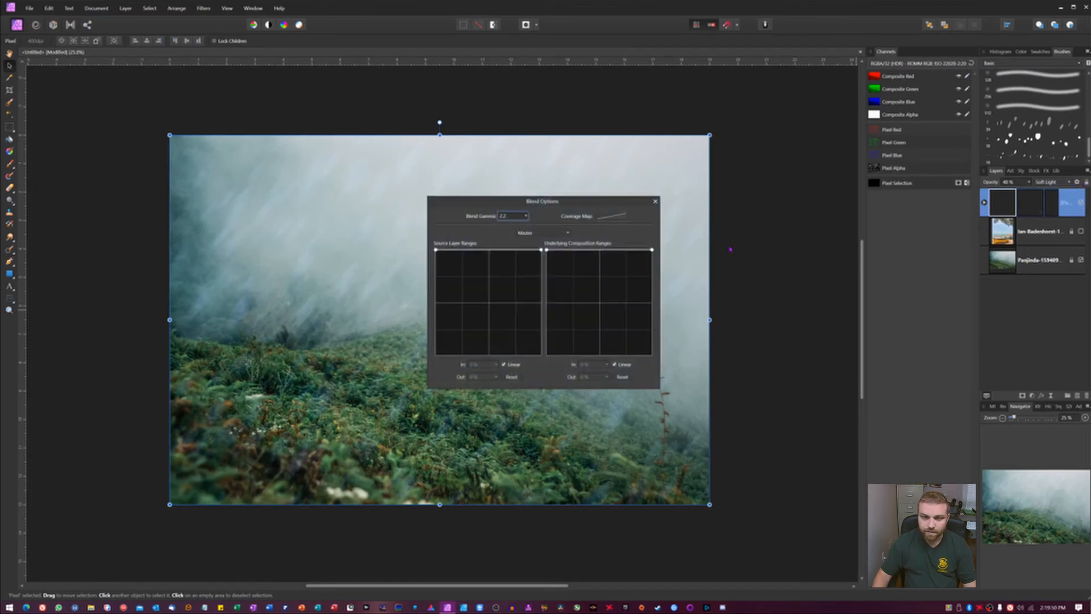
{"action": "left_click_drag", "start_coordinate": [547, 203], "coordinate": [845, 192]}
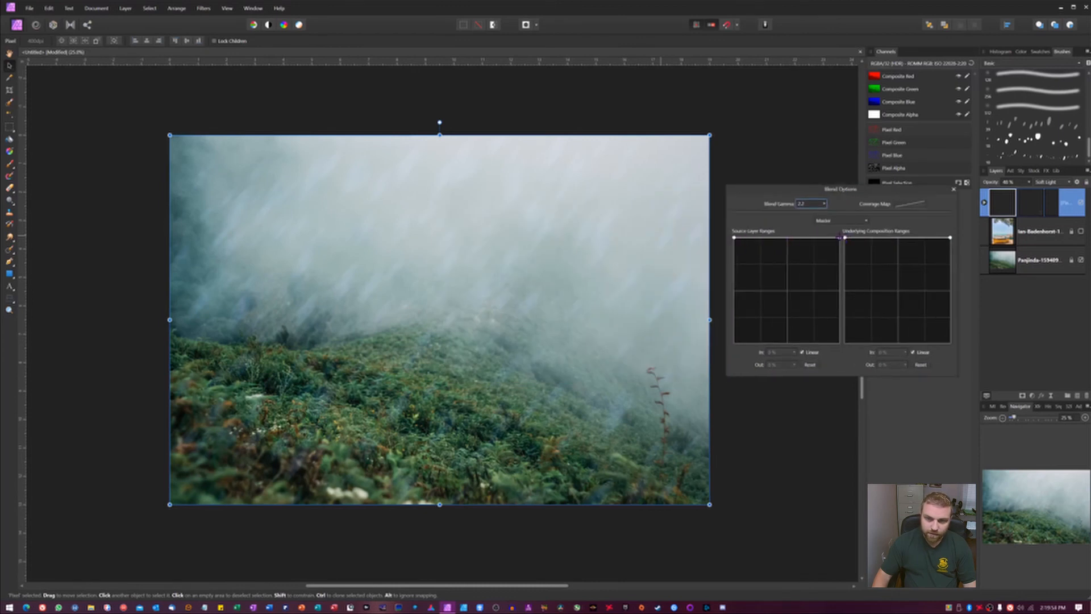
{"action": "left_click_drag", "start_coordinate": [839, 238], "coordinate": [839, 290]}
{"action": "left_click_drag", "start_coordinate": [735, 239], "coordinate": [734, 290]}
{"action": "left_click_drag", "start_coordinate": [733, 198], "coordinate": [734, 239]}
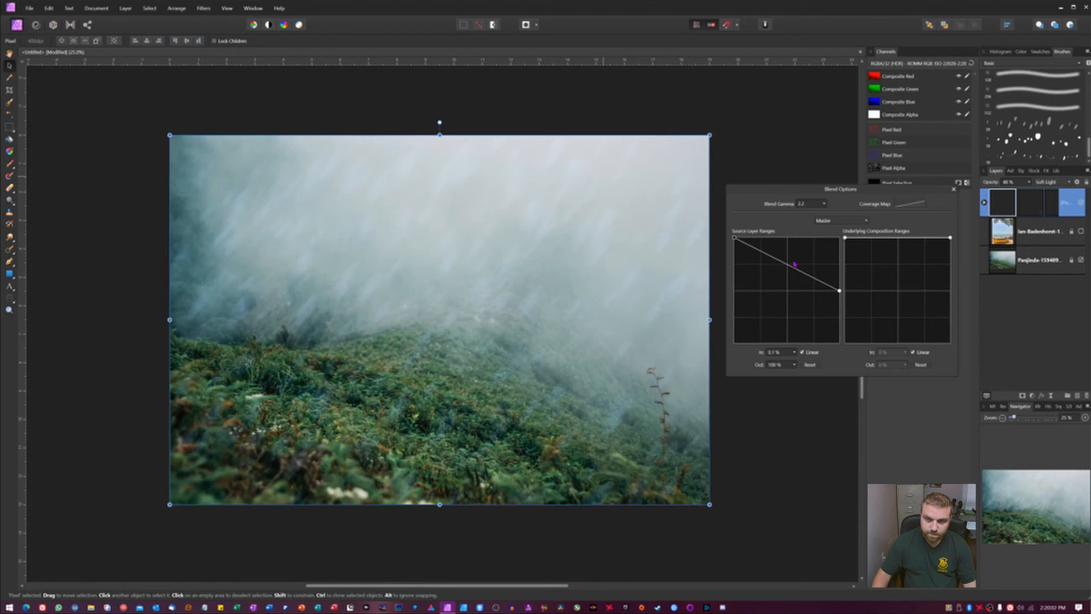
{"action": "left_click_drag", "start_coordinate": [793, 266], "coordinate": [785, 274]}
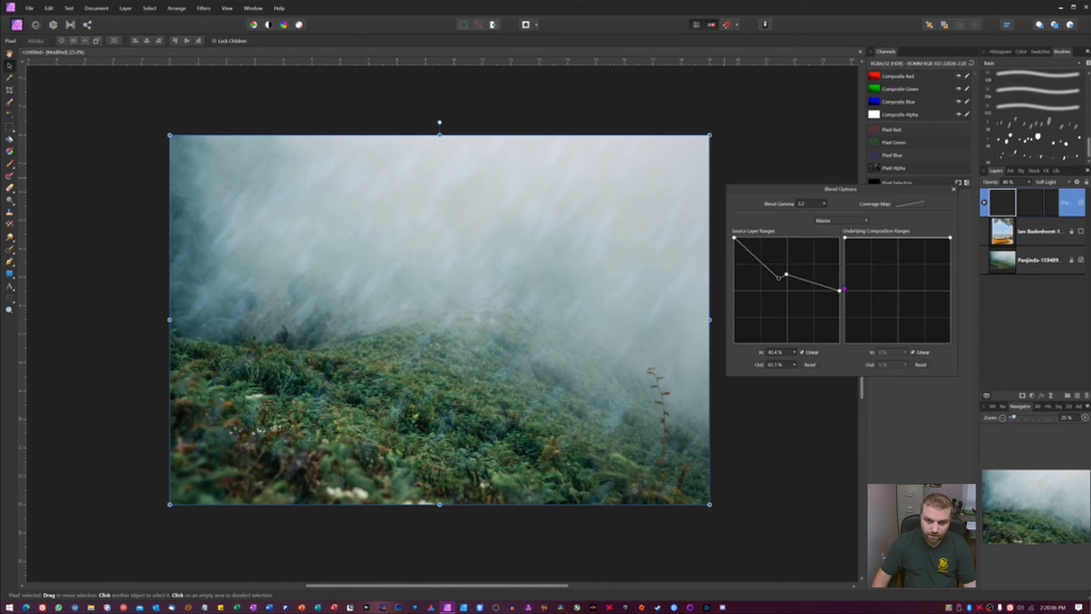
{"action": "left_click_drag", "start_coordinate": [839, 290], "coordinate": [893, 195]}
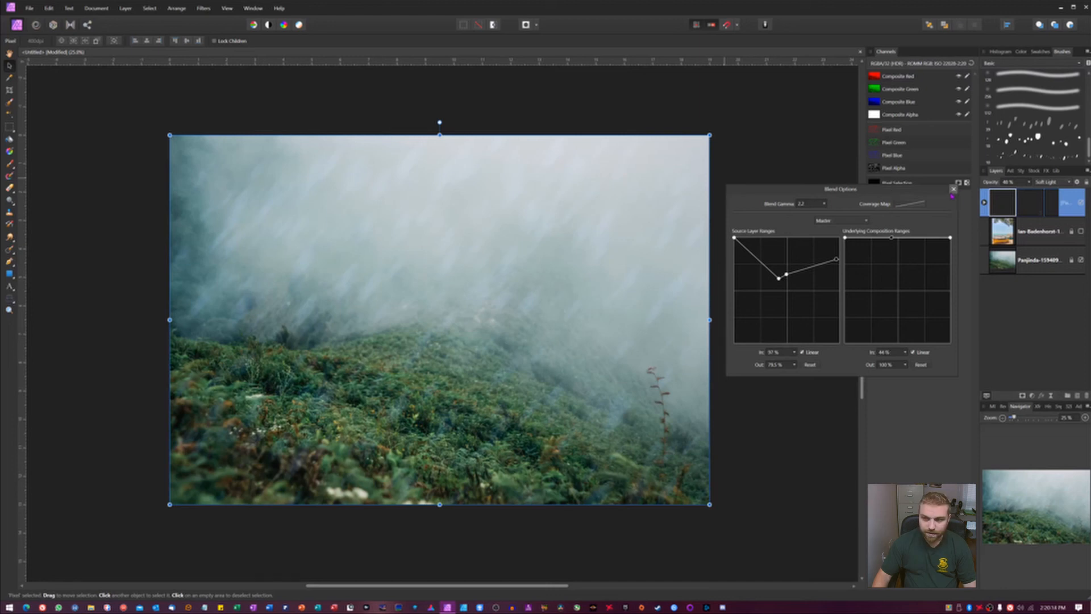
Step: Close the blend options and swap backgrounds: show the beach boats photo layer and hide the foggy landscape layer
{"action": "left_click", "coordinate": [953, 190]}
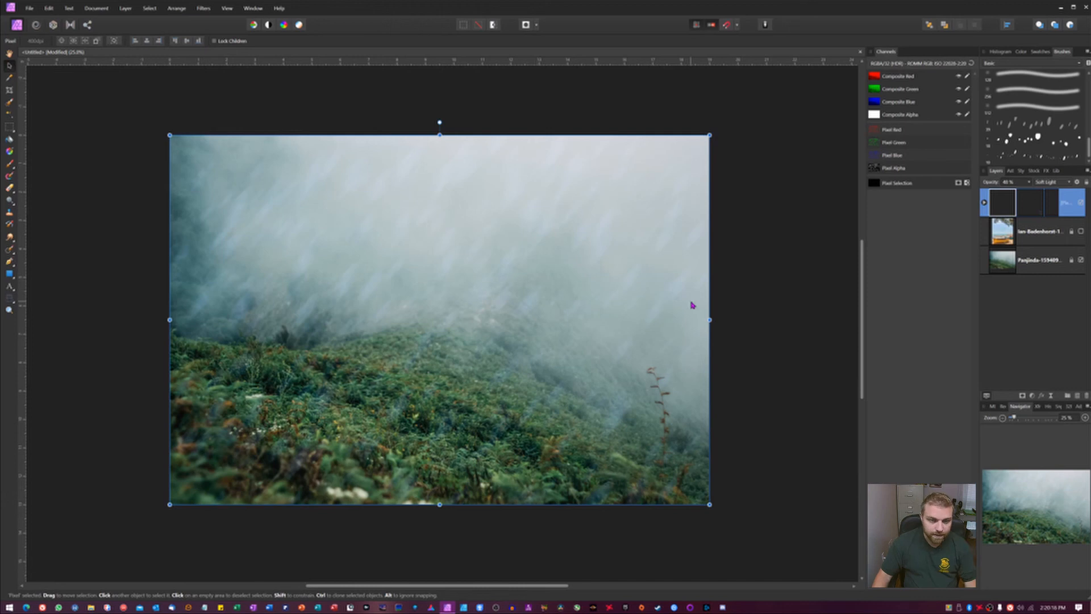
{"action": "left_click", "coordinate": [802, 309]}
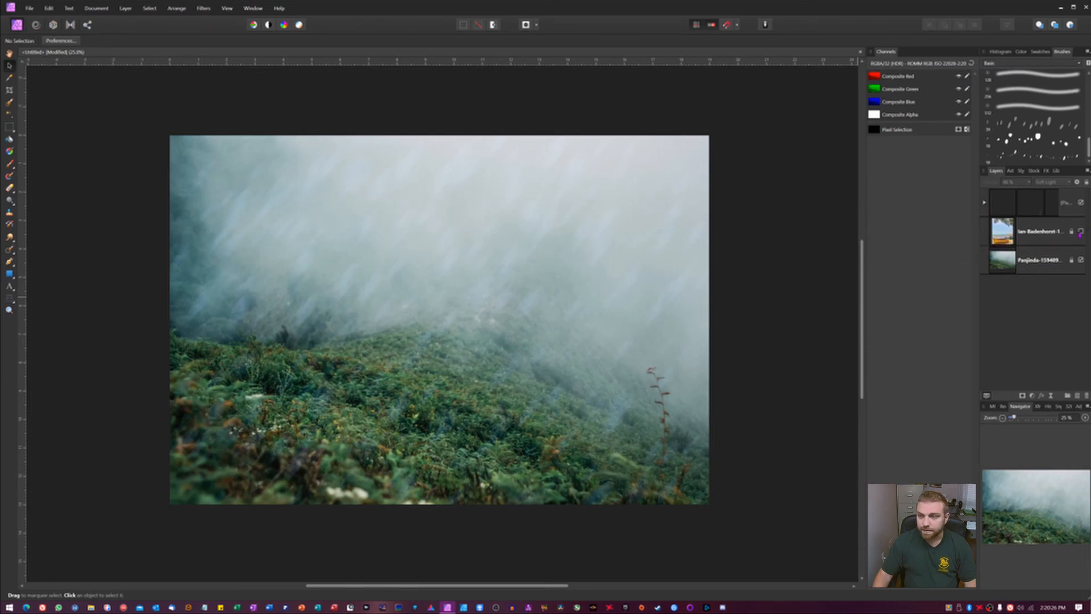
{"action": "left_click", "coordinate": [1080, 231]}
{"action": "left_click", "coordinate": [1080, 260]}
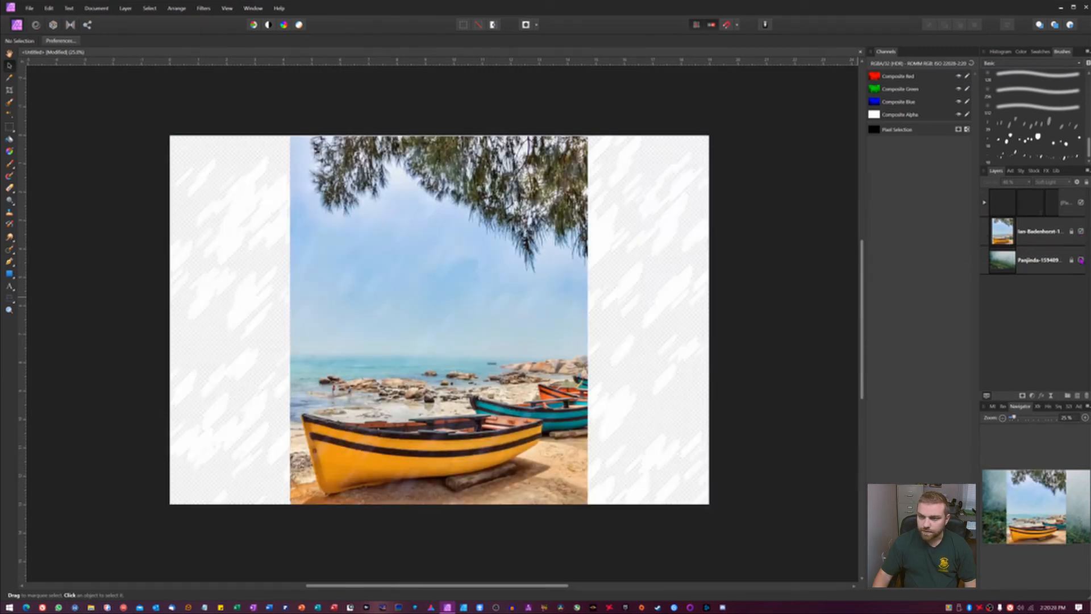
Step: Add a new mask layer to the layer stack
{"action": "left_click", "coordinate": [1010, 239]}
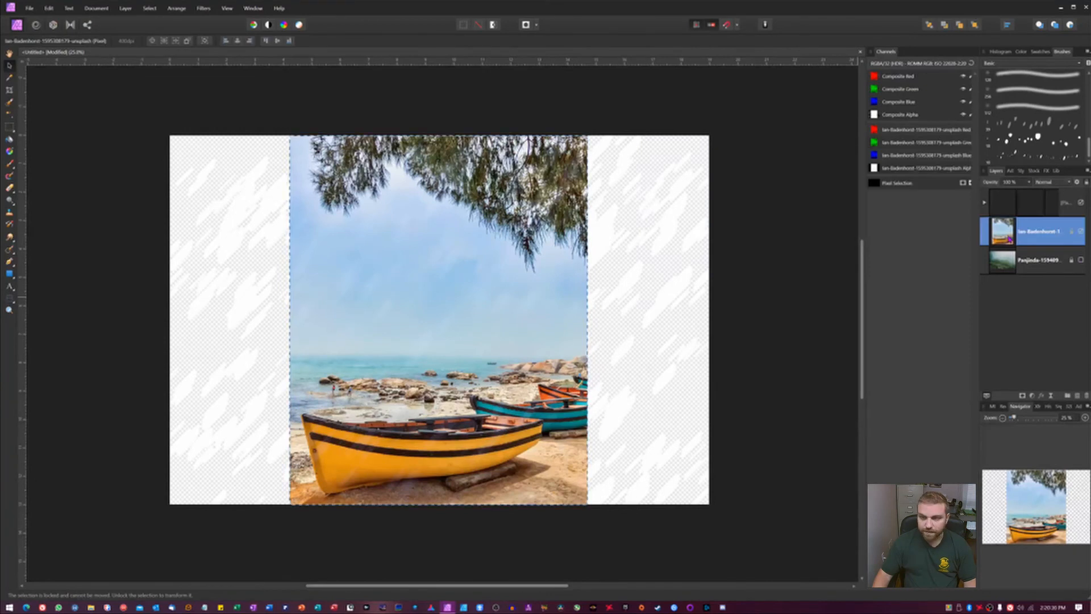
{"action": "left_click", "coordinate": [733, 302]}
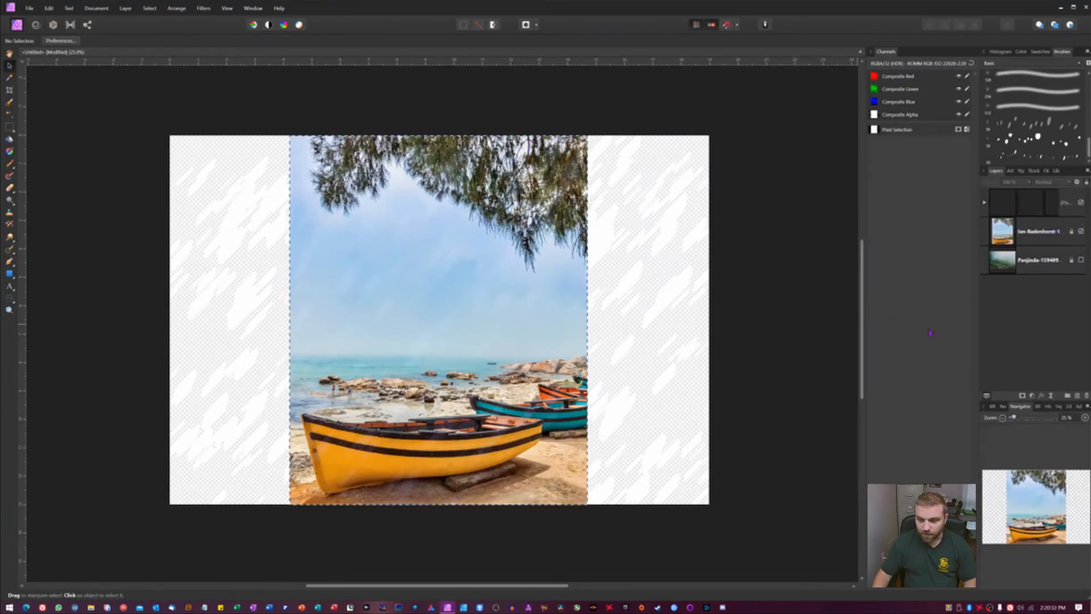
{"action": "left_click", "coordinate": [1021, 396]}
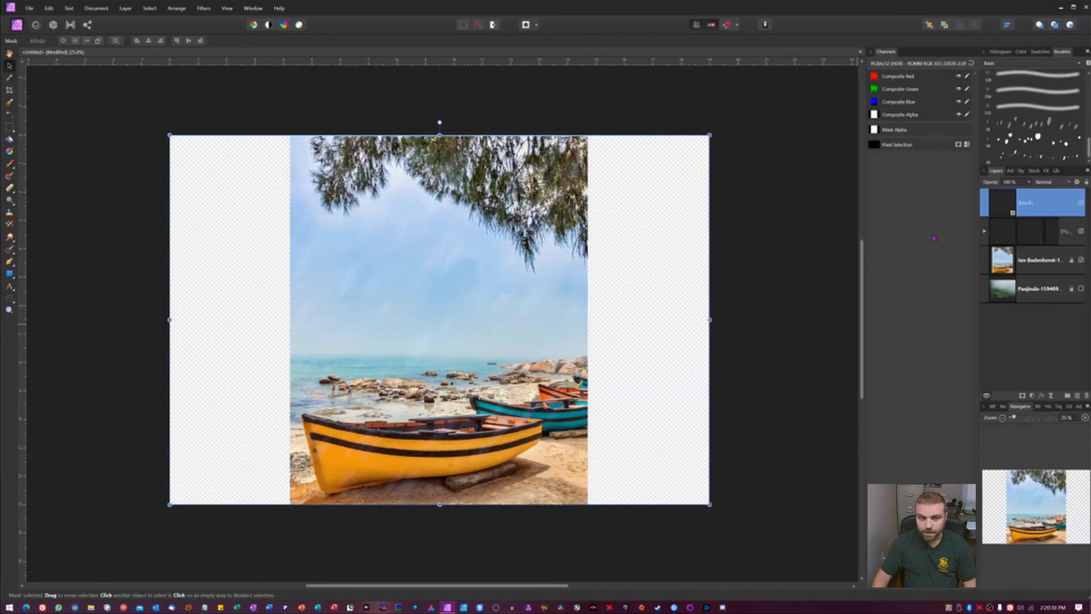
Step: Set the particle layer's opacity to 63%
{"action": "left_click", "coordinate": [1006, 240]}
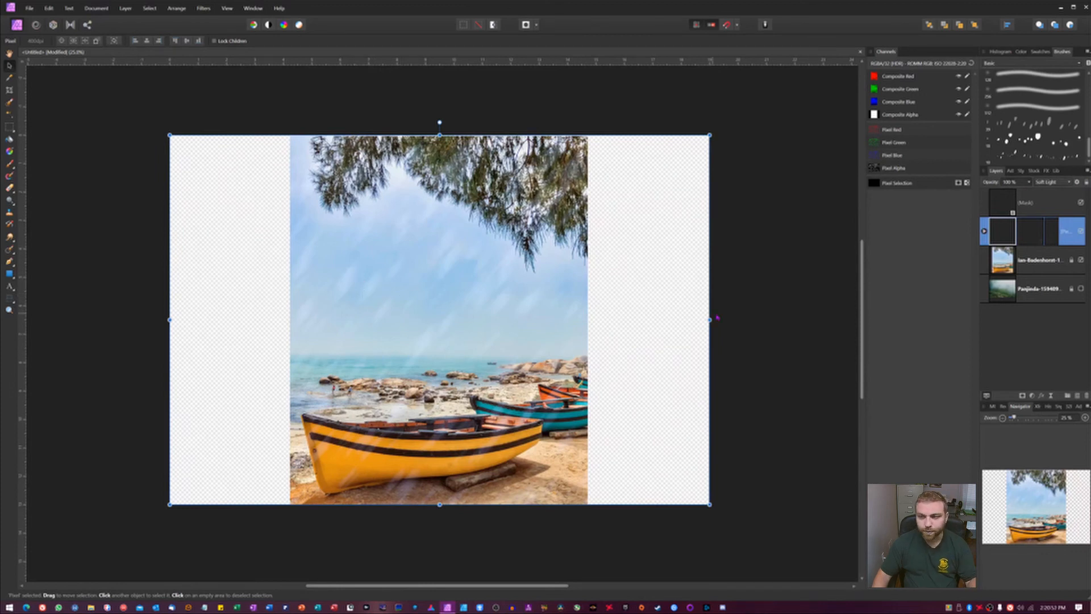
{"action": "left_click_drag", "start_coordinate": [999, 181], "coordinate": [992, 185]}
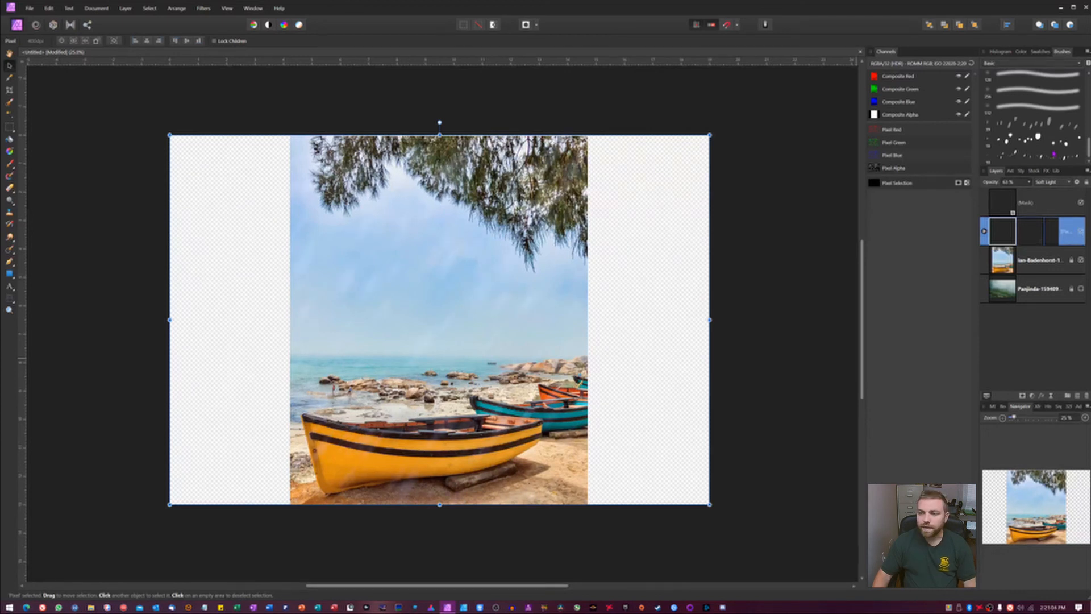
Step: Open the Rain 7 brush from the Basic category for editing and review its General and Dynamics settings
{"action": "scroll", "coordinate": [1024, 144], "scroll_direction": "up", "scroll_amount": 1}
{"action": "scroll", "coordinate": [1022, 139], "scroll_direction": "up", "scroll_amount": 3}
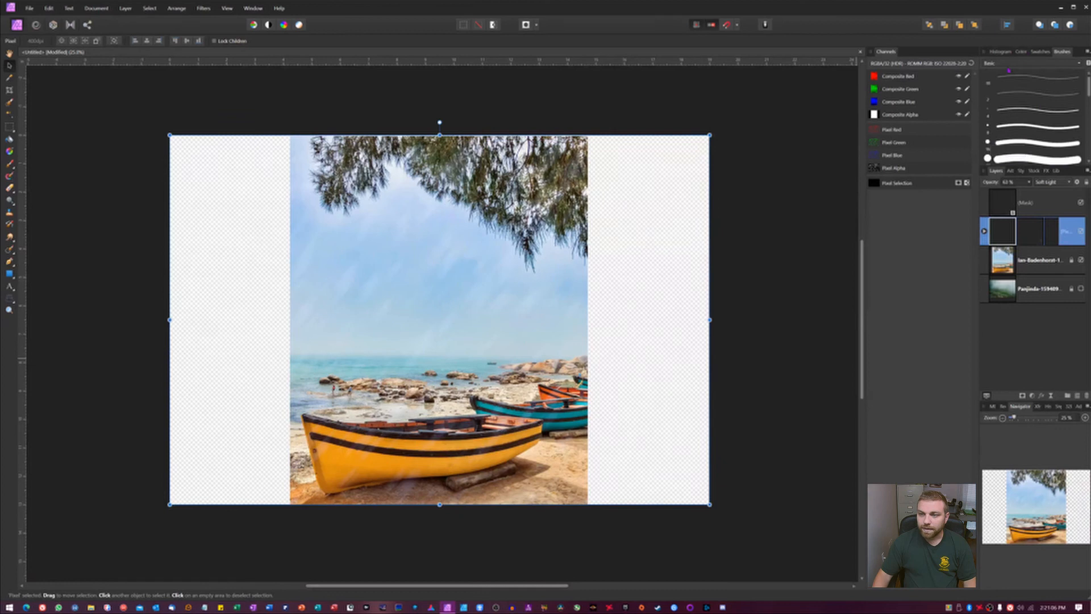
{"action": "left_click", "coordinate": [1011, 64]}
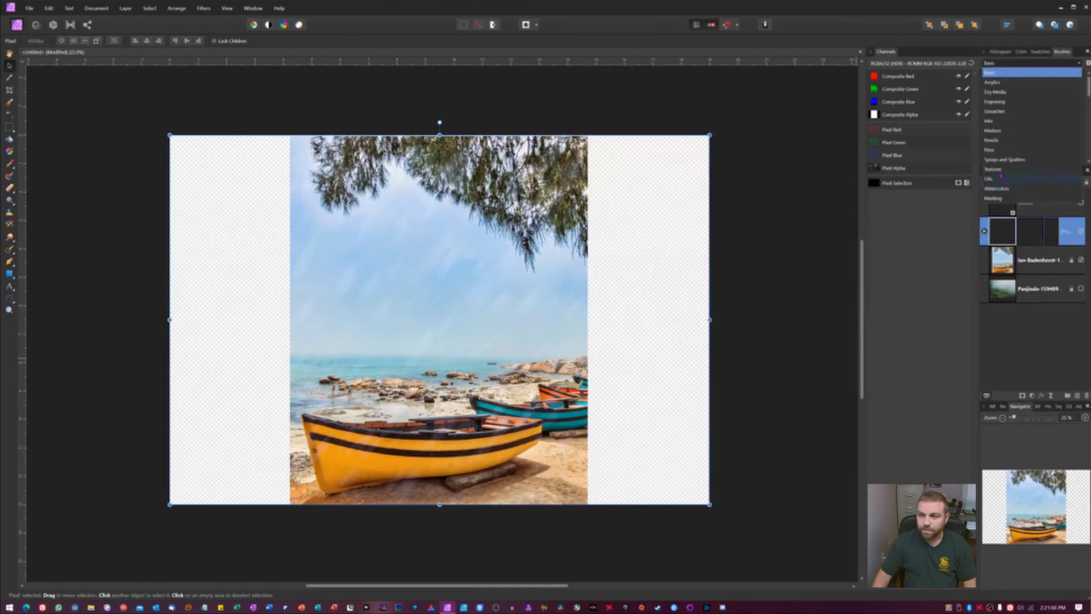
{"action": "left_click", "coordinate": [1001, 74]}
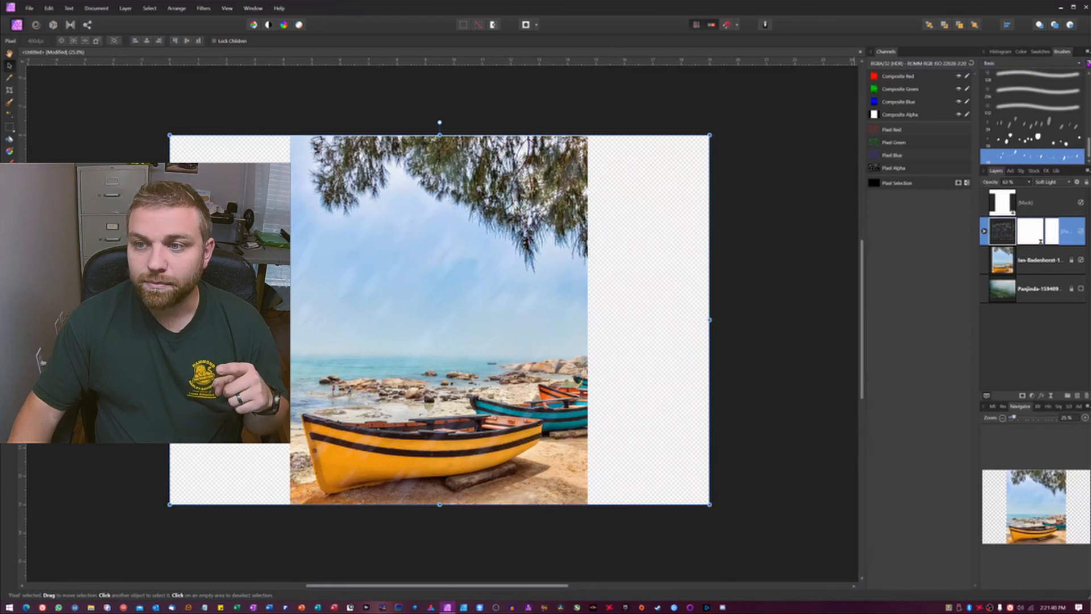
{"action": "double_click", "coordinate": [1039, 156]}
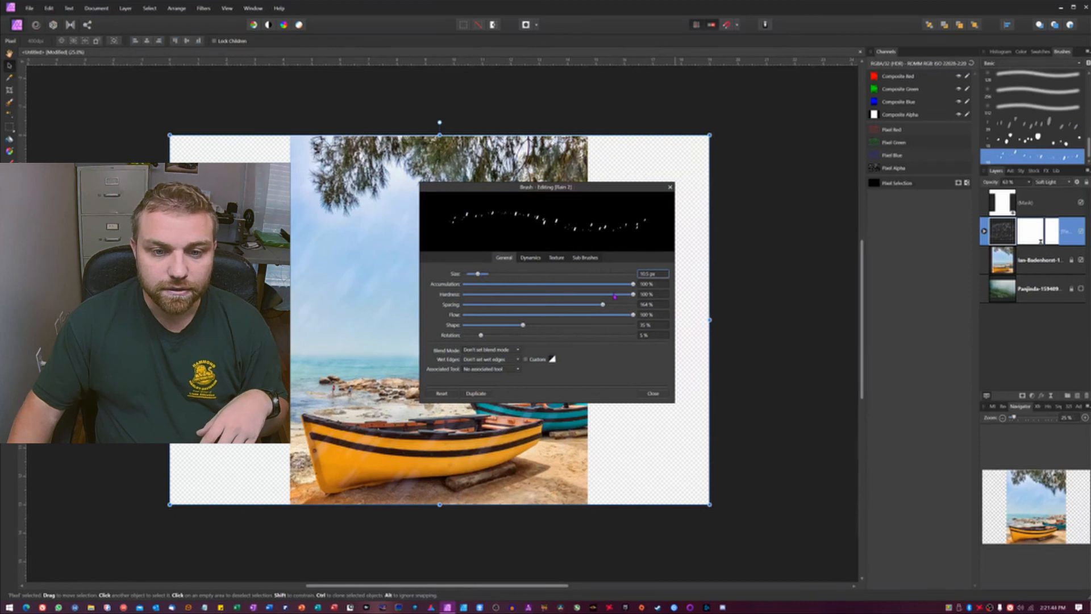
{"action": "left_click", "coordinate": [530, 257]}
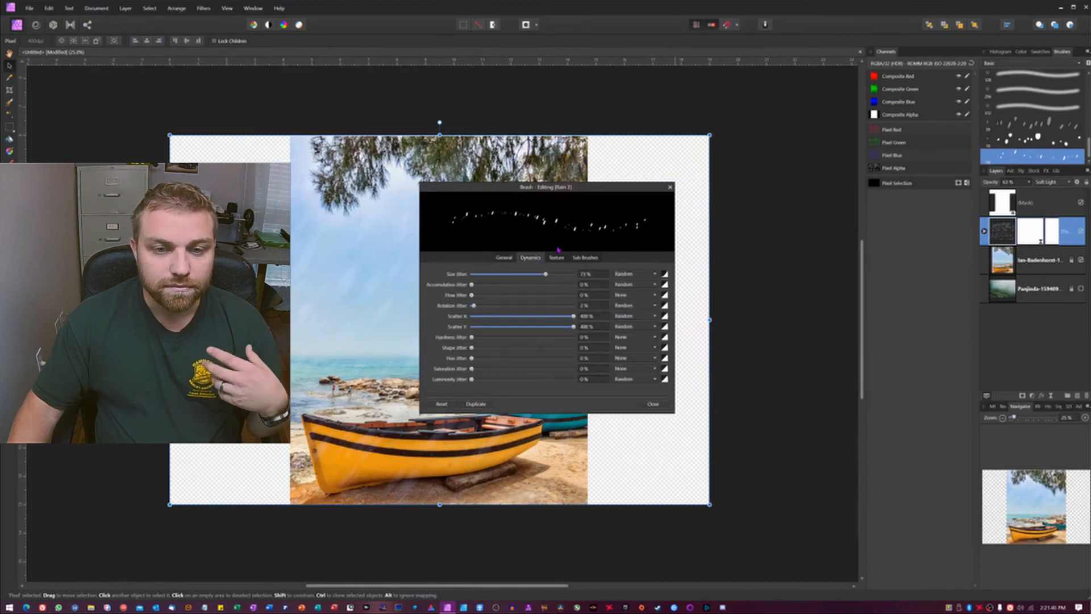
{"action": "left_click", "coordinate": [504, 258]}
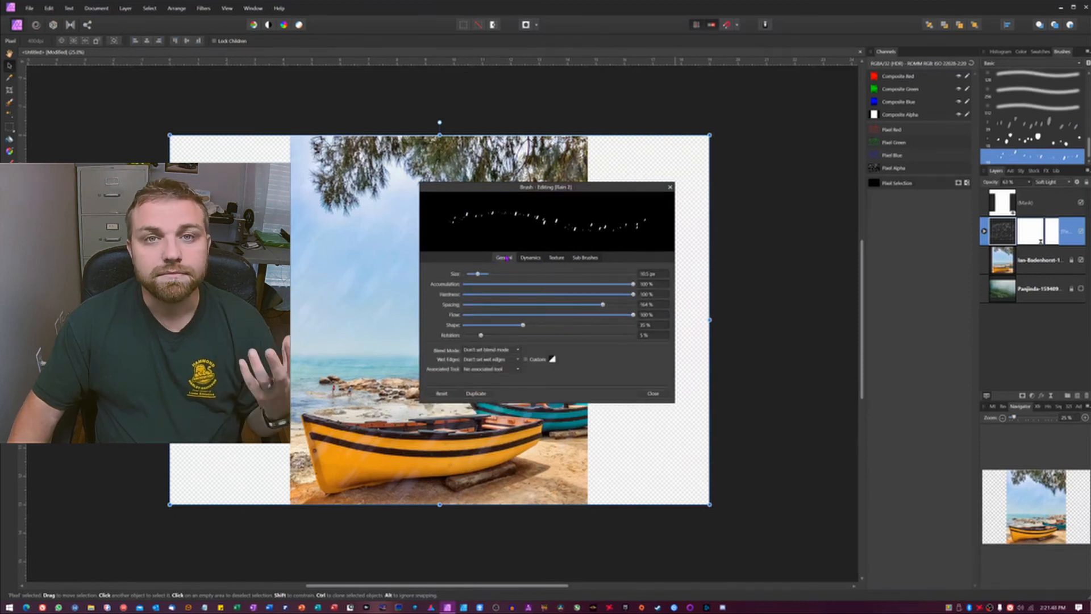